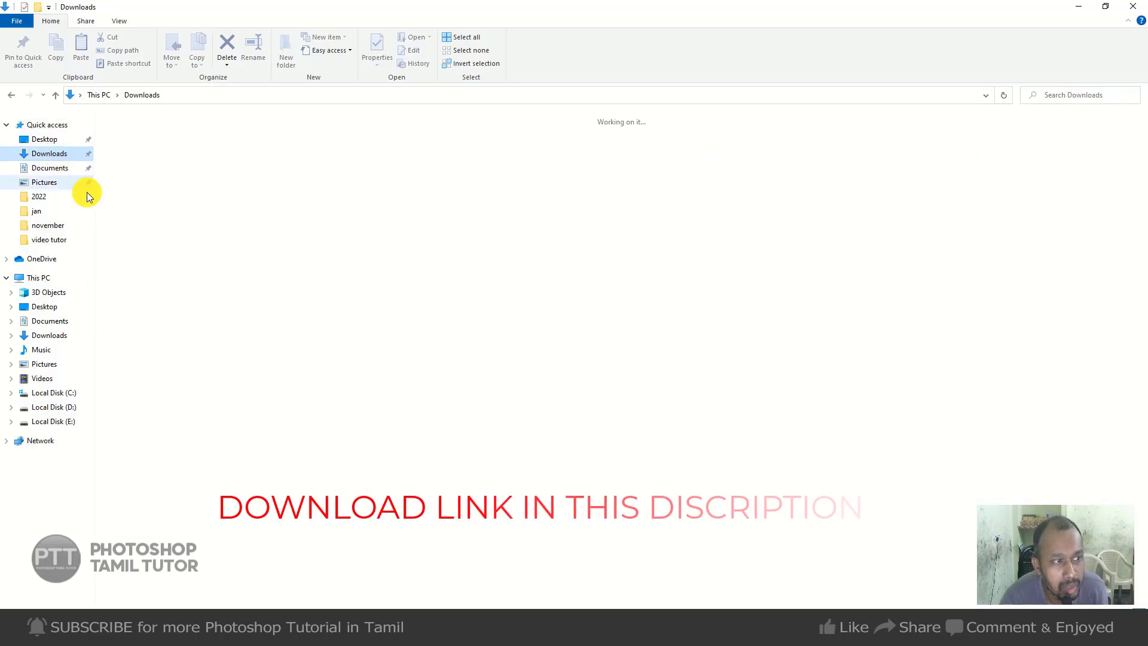
Open the Portraiture7.0 folder inside the Portraiture (1) folder in Downloads
double_click(199, 248)
click(158, 136)
double_click(158, 136)
Copy the plug-in files Portraiture.8bf and Remove Grain 2.8bf, and go to Local Disk (C:)
drag(221, 226, 110, 126)
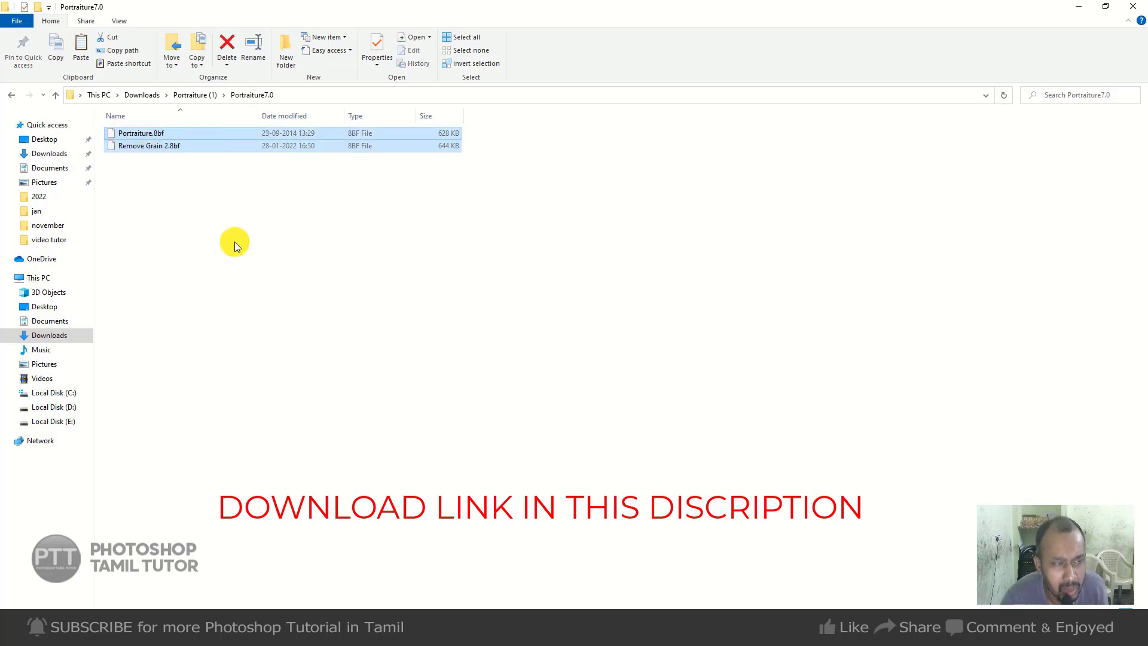
drag(226, 210, 132, 148)
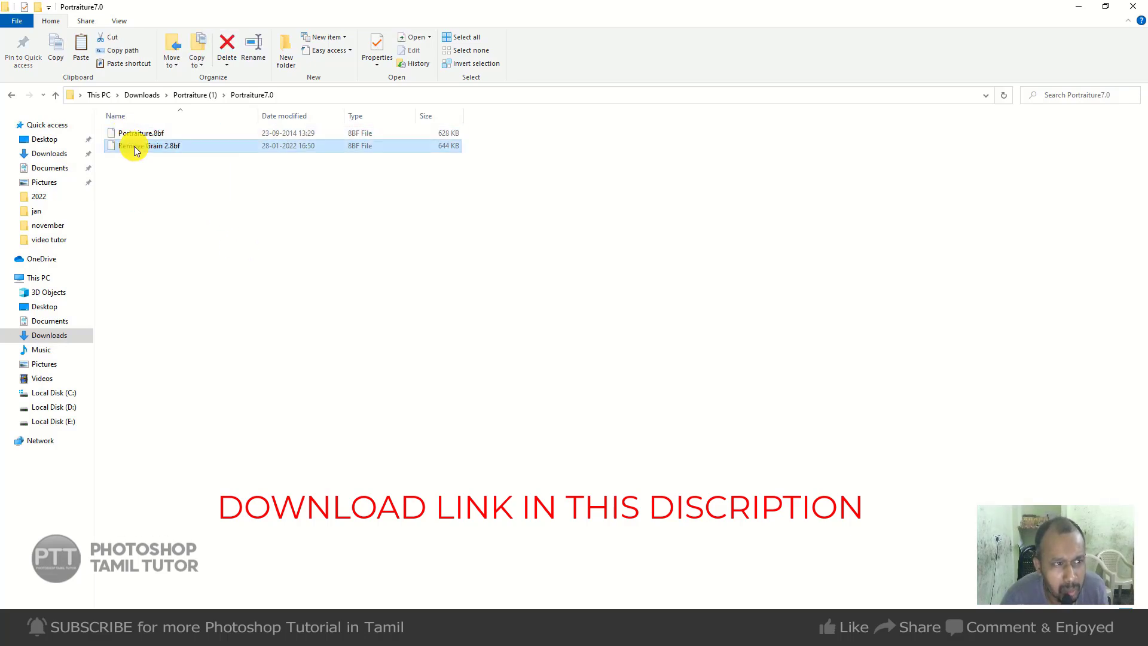
click(138, 132)
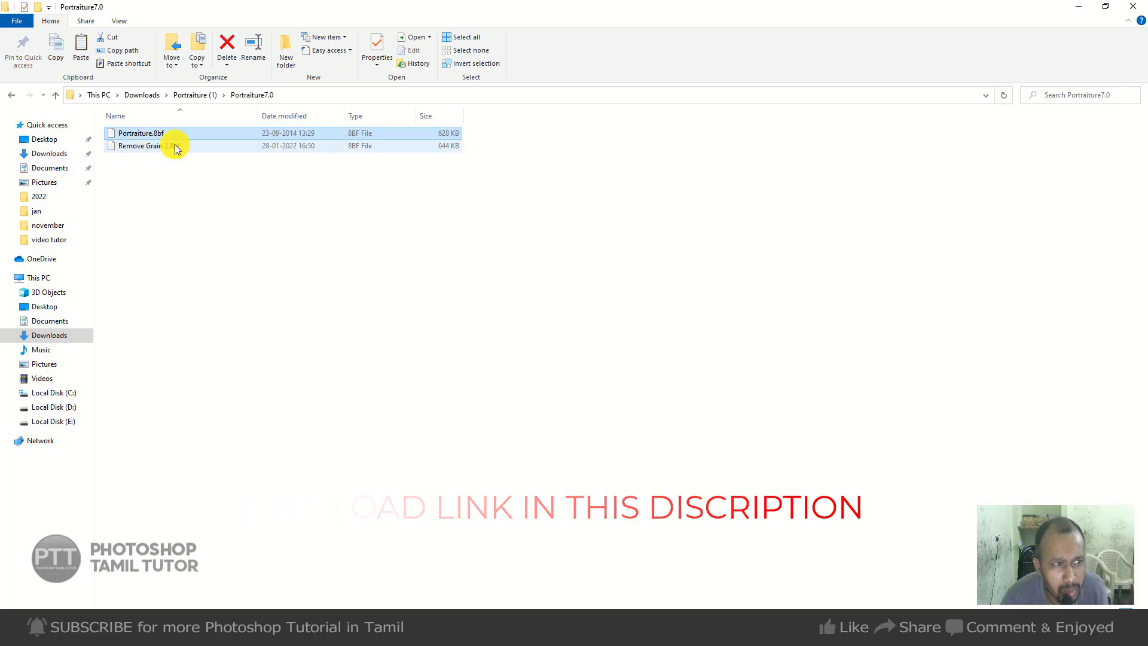
drag(196, 173, 122, 115)
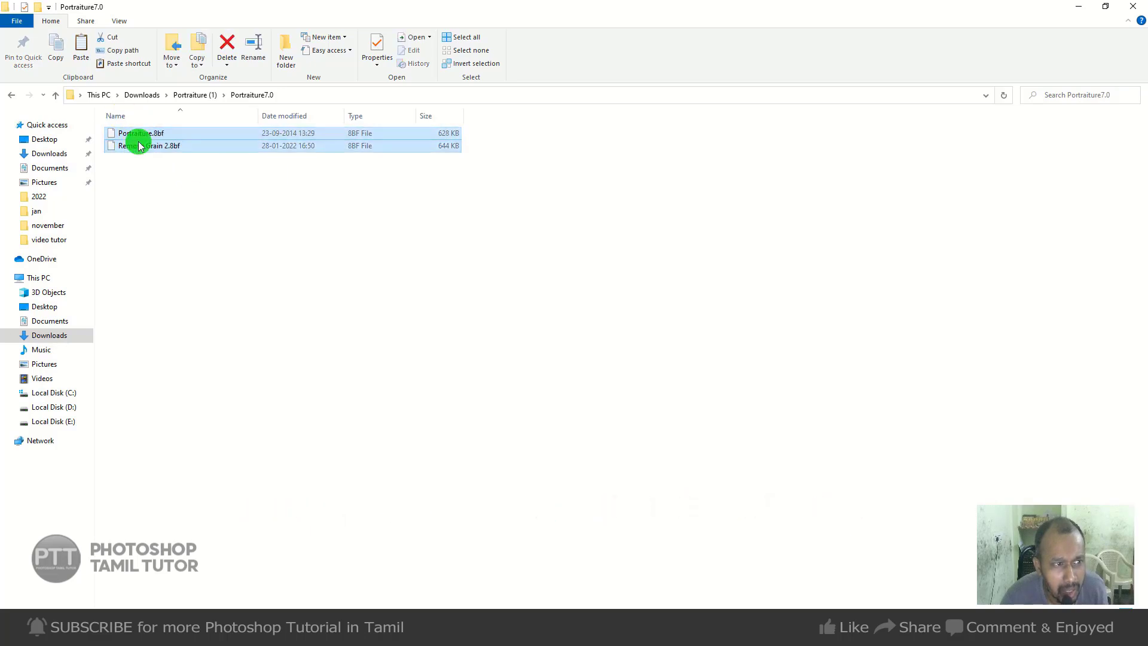
right_click(139, 146)
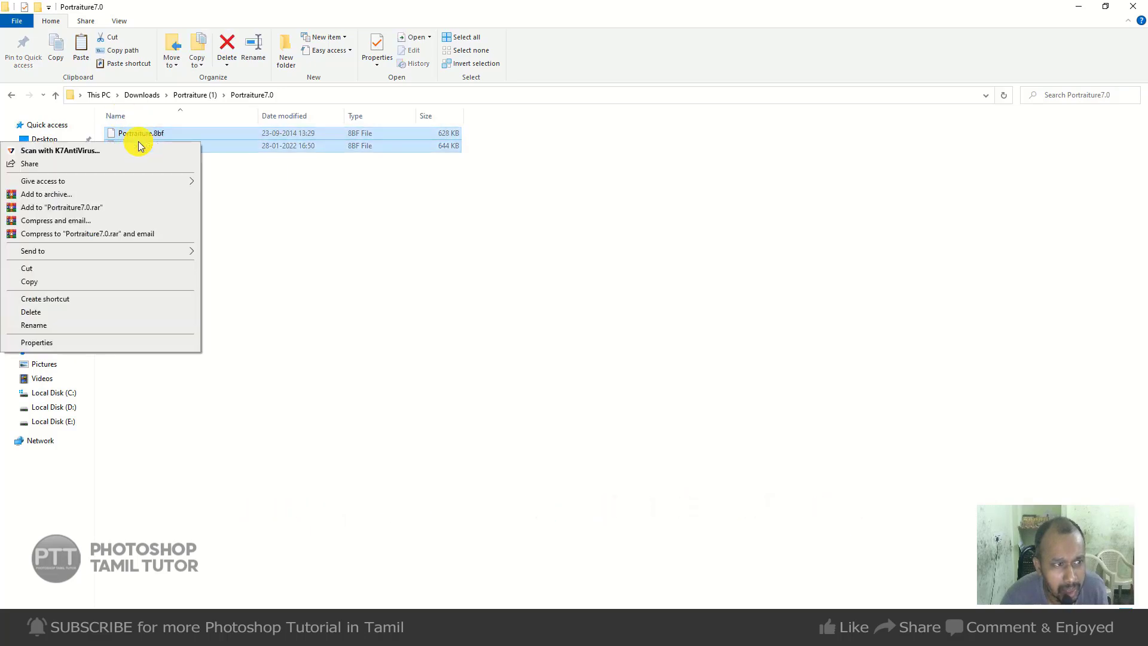
click(67, 281)
click(215, 366)
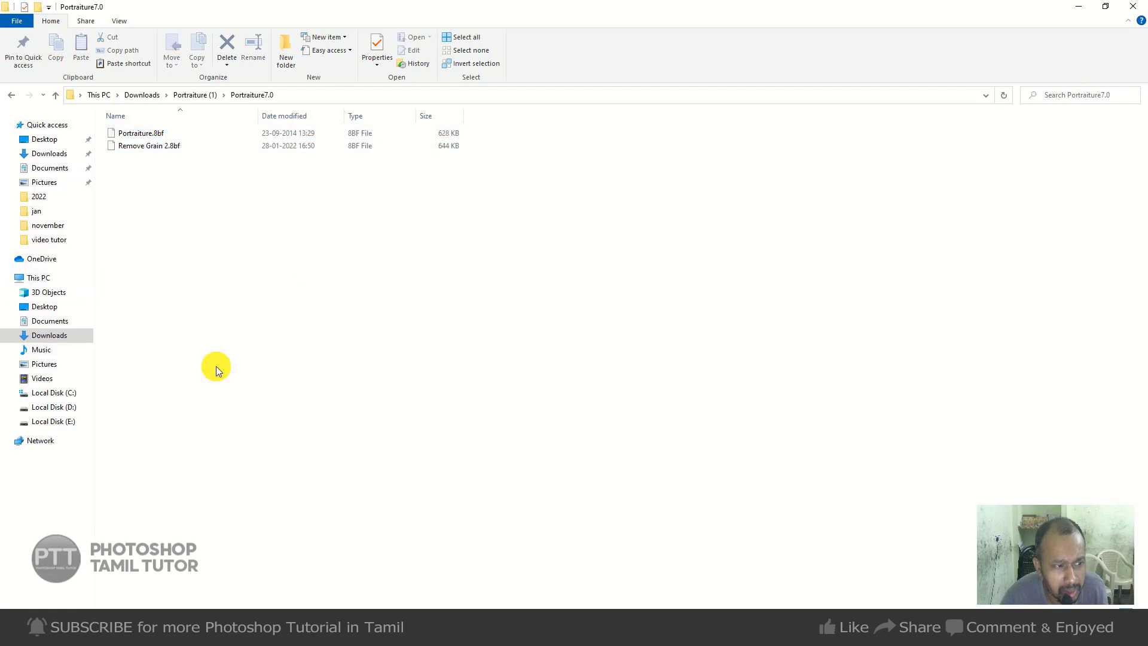
click(71, 394)
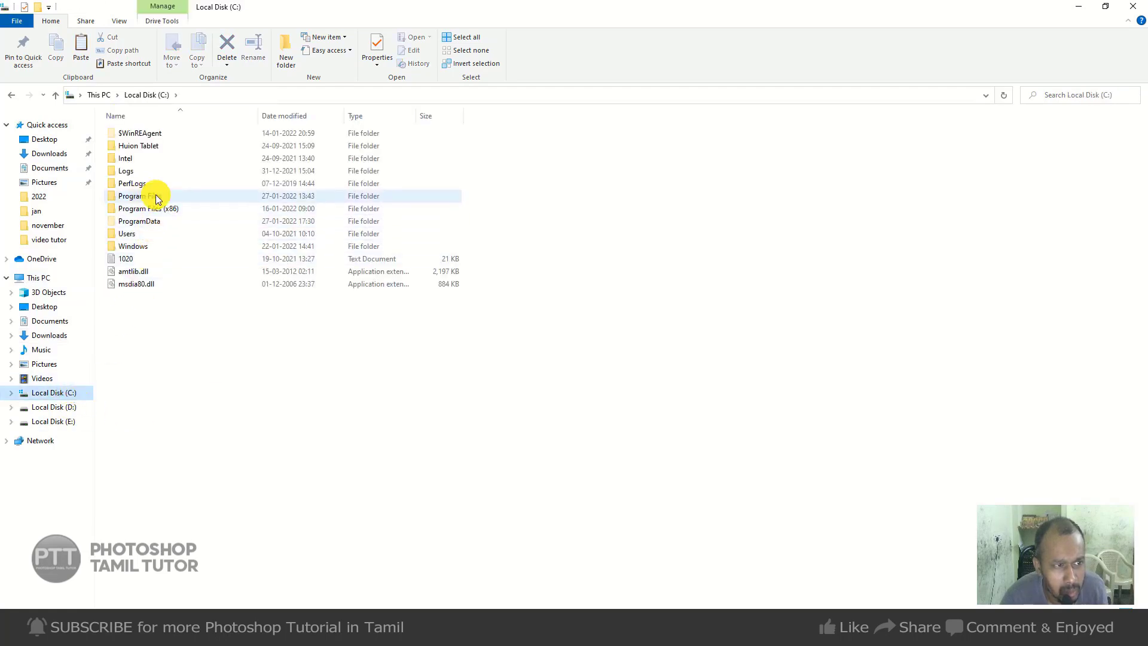
double_click(149, 200)
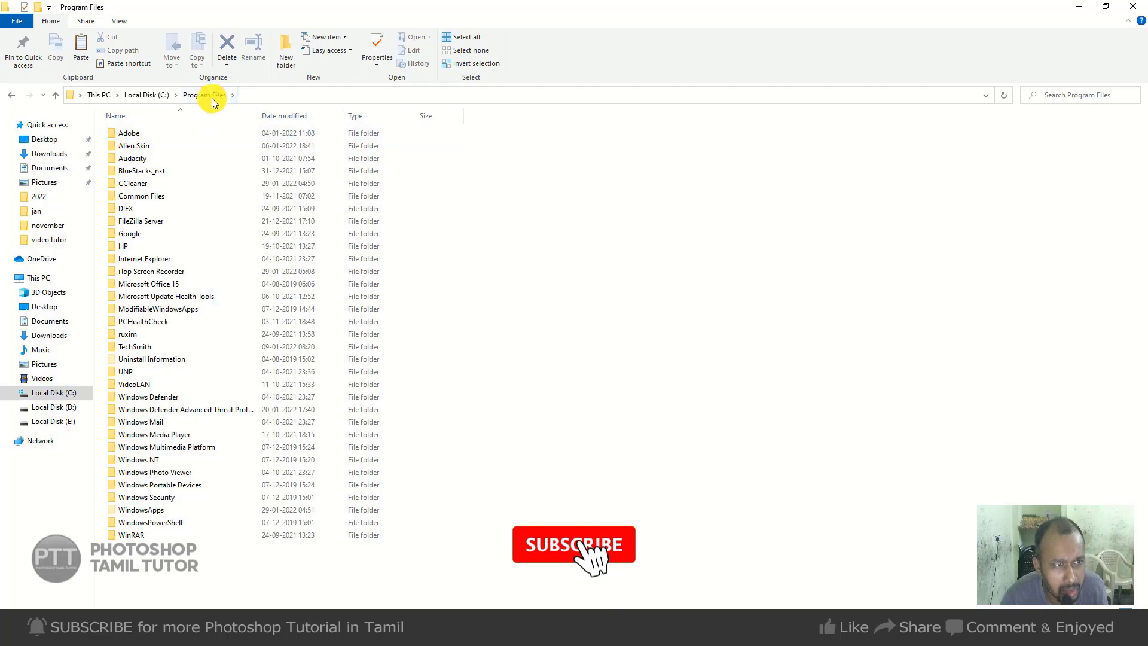
click(55, 95)
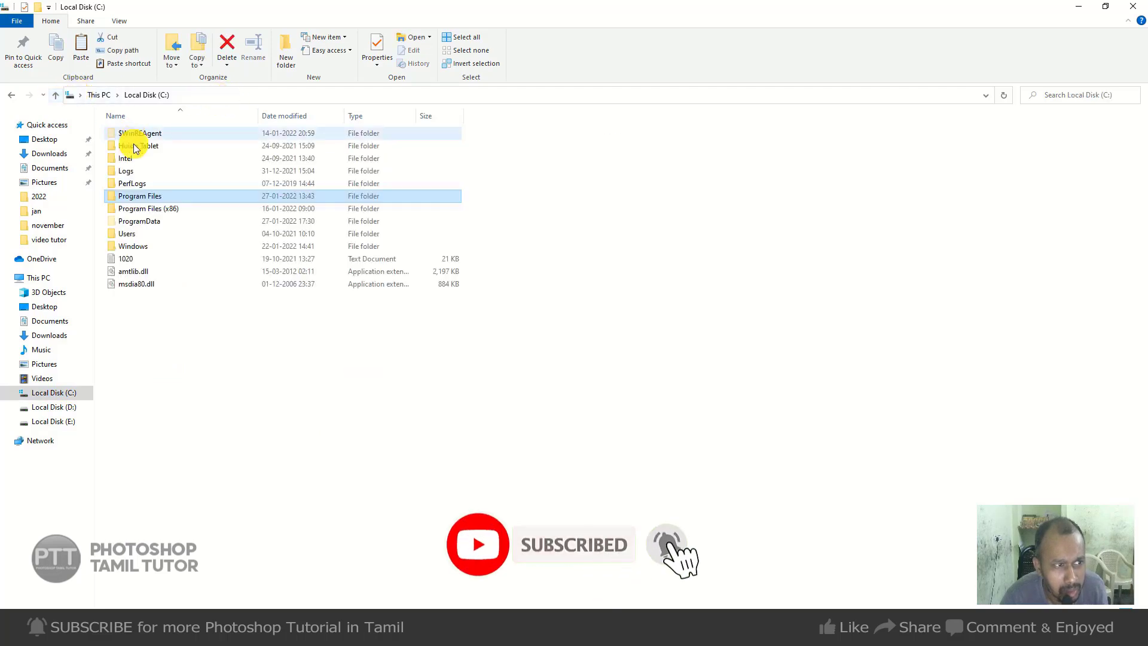
double_click(148, 197)
double_click(134, 163)
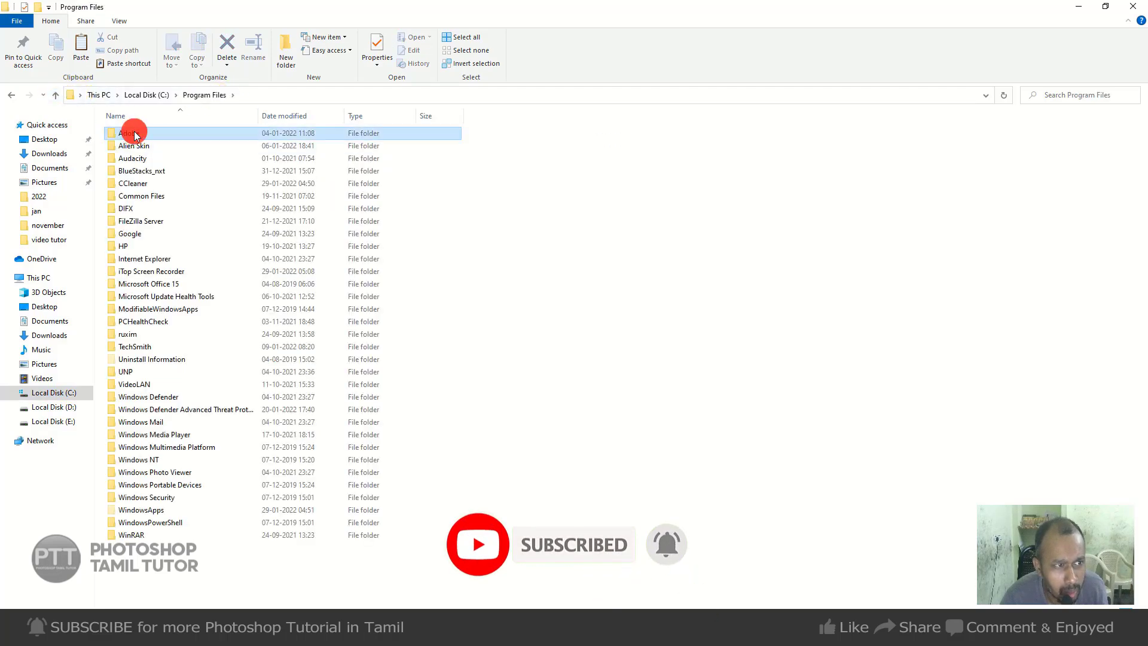
click(55, 95)
click(55, 95)
Open Program Files (x86)\Adobe\Photoshop 7.0\Plug-Ins\Filters and bring up its paste option, dismissing it without pasting
double_click(174, 209)
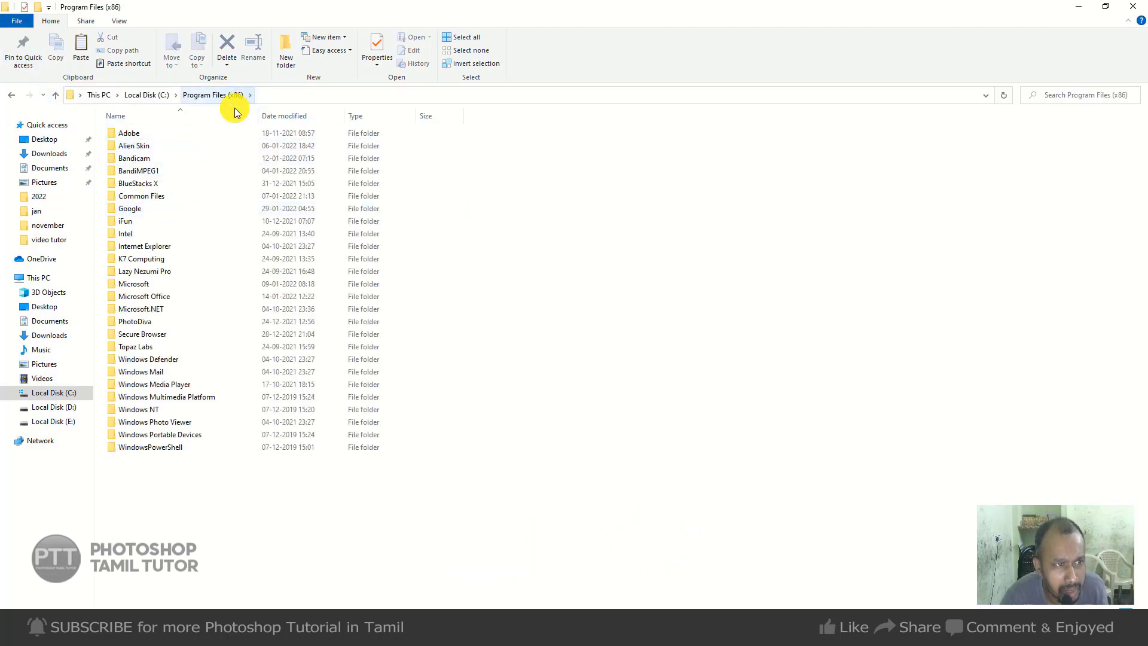
double_click(145, 134)
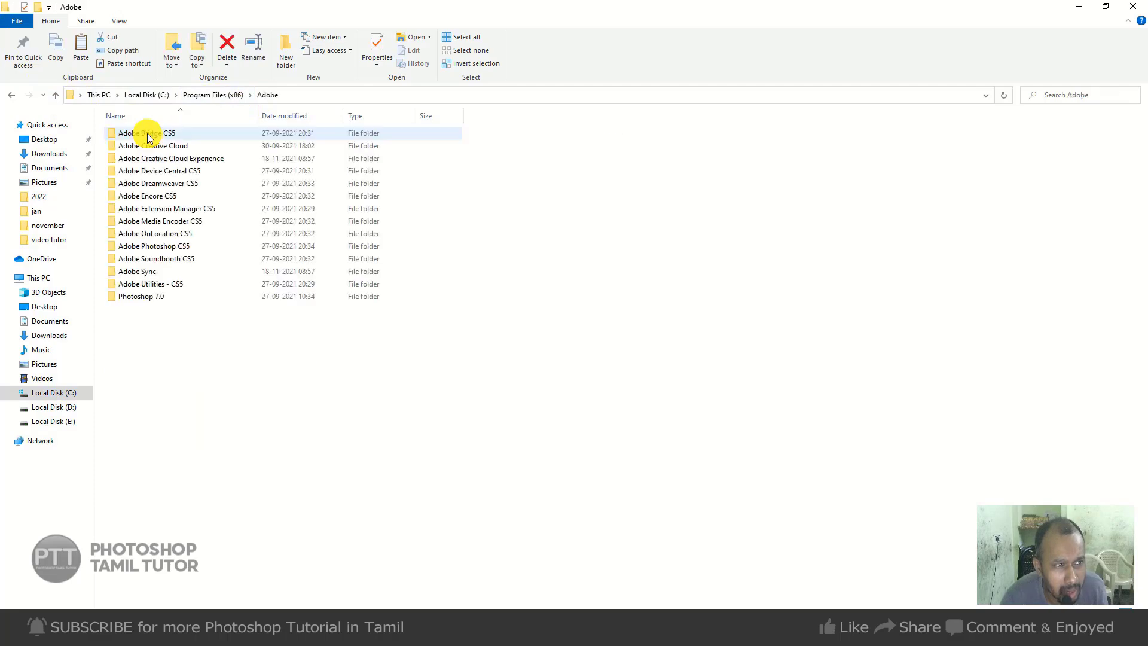
double_click(149, 297)
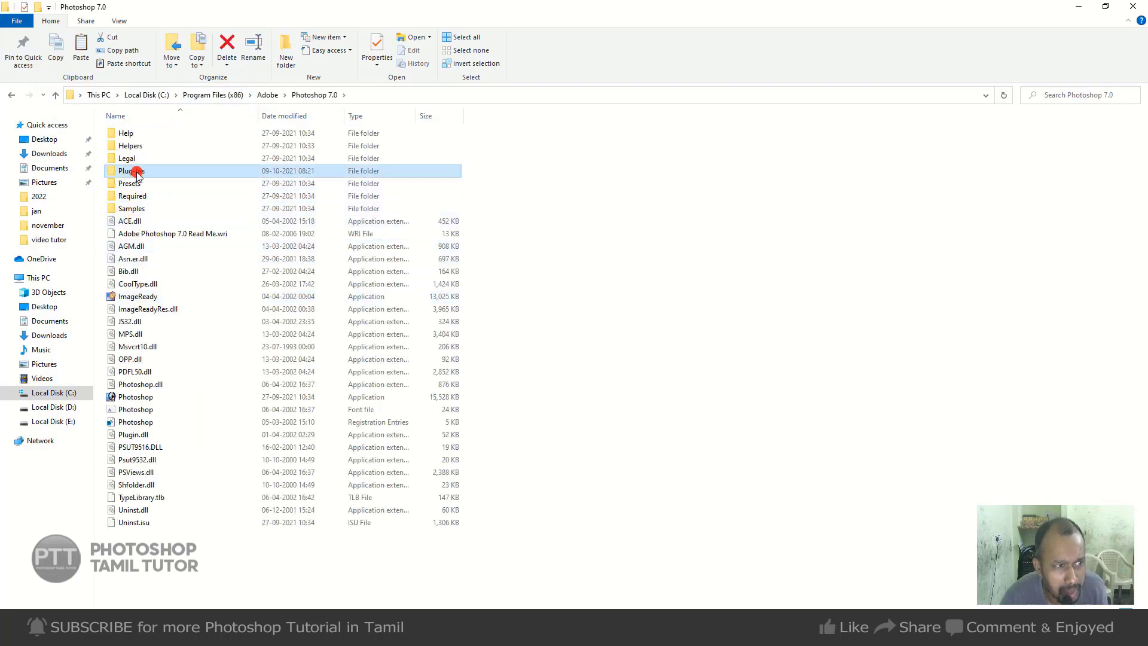
double_click(135, 174)
double_click(128, 210)
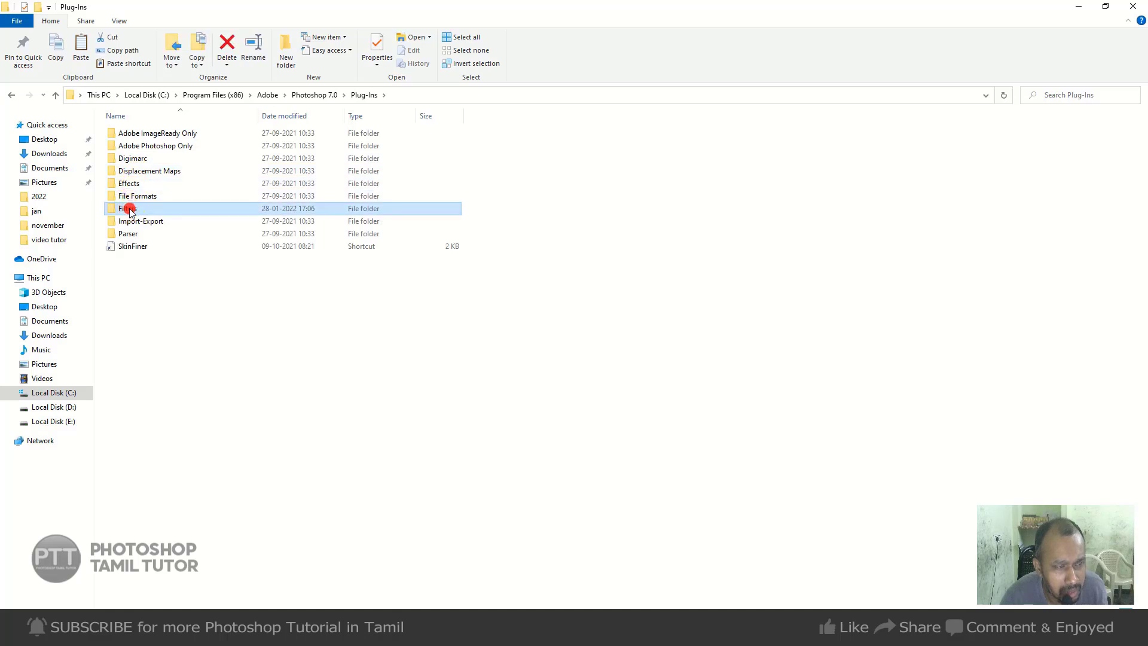
right_click(546, 281)
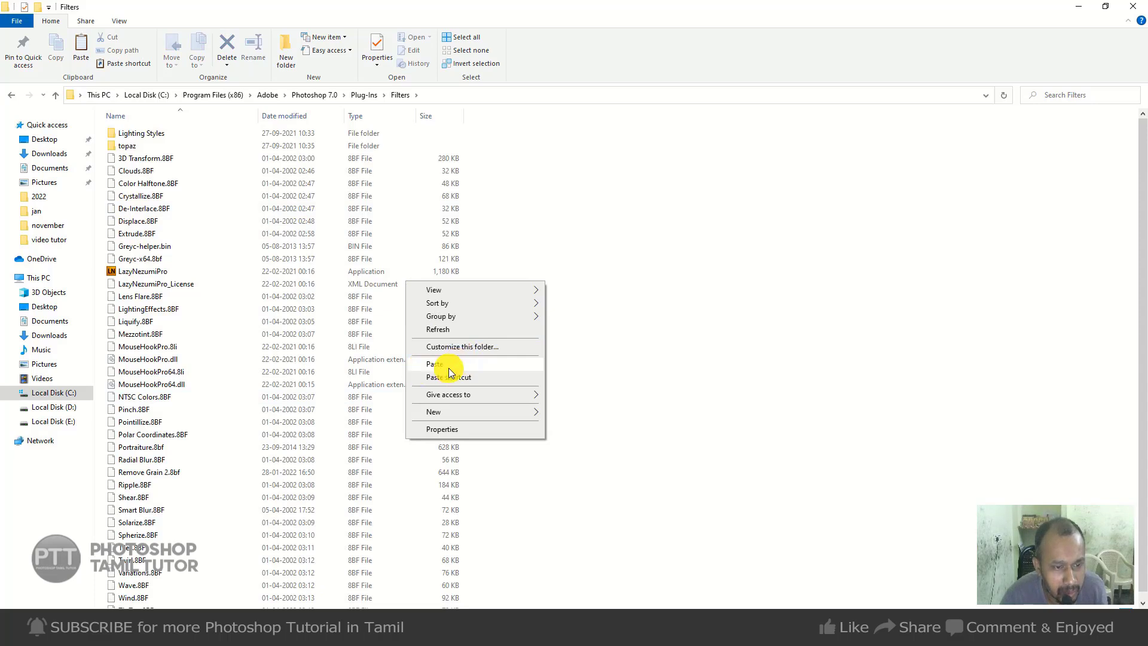
click(575, 357)
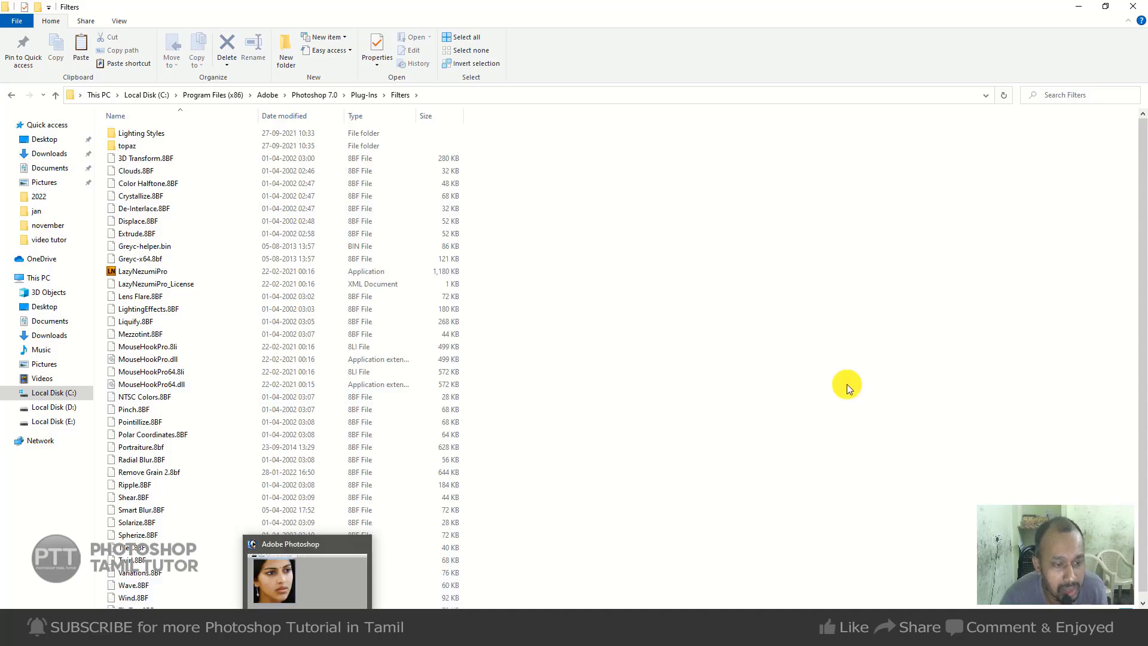
Leave File Explorer for Photoshop and close the wp6786280.jpg image without saving its changes
click(1137, 8)
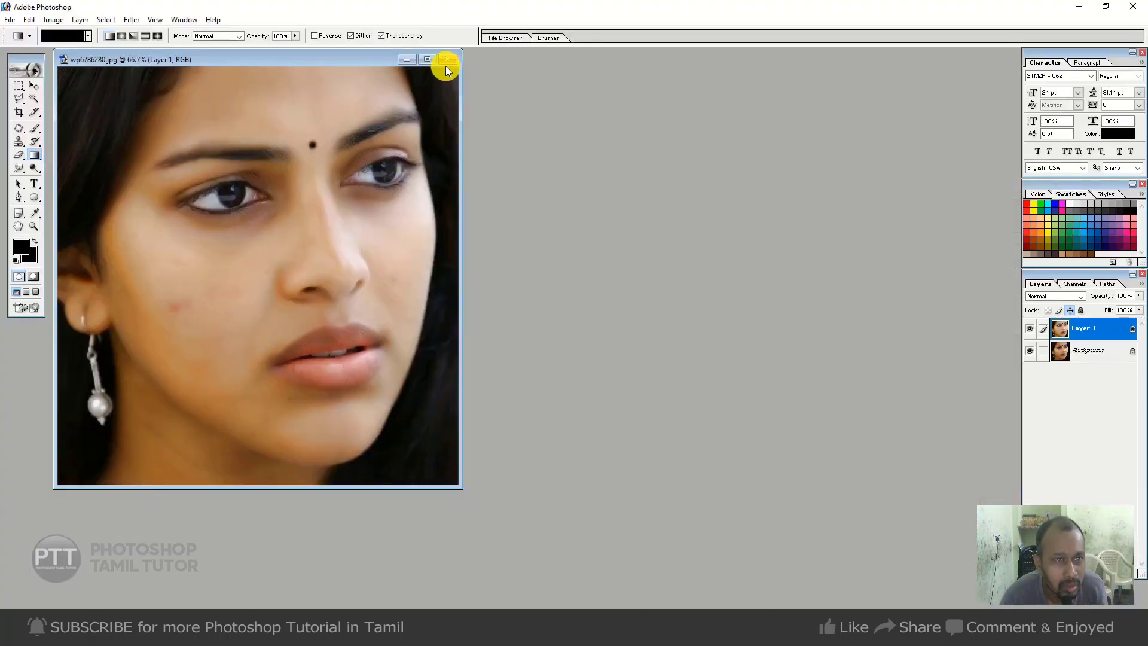
click(450, 61)
click(585, 236)
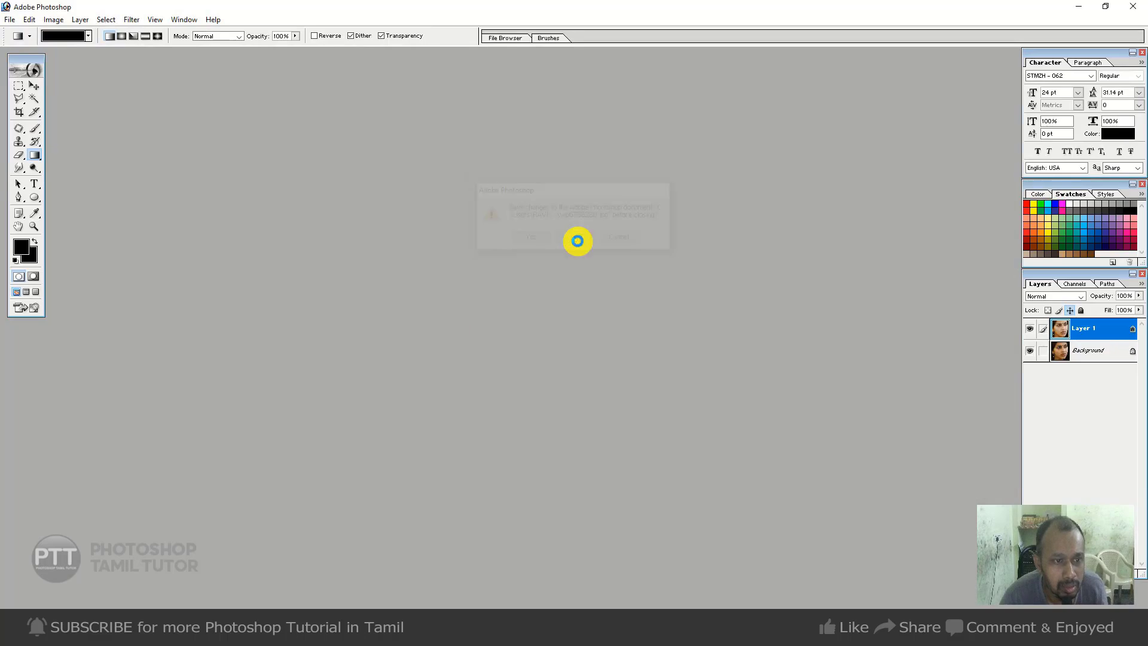
Check the filter list for the Imagenomic group and view the Desktop images in the Open dialog, without opening any
click(132, 21)
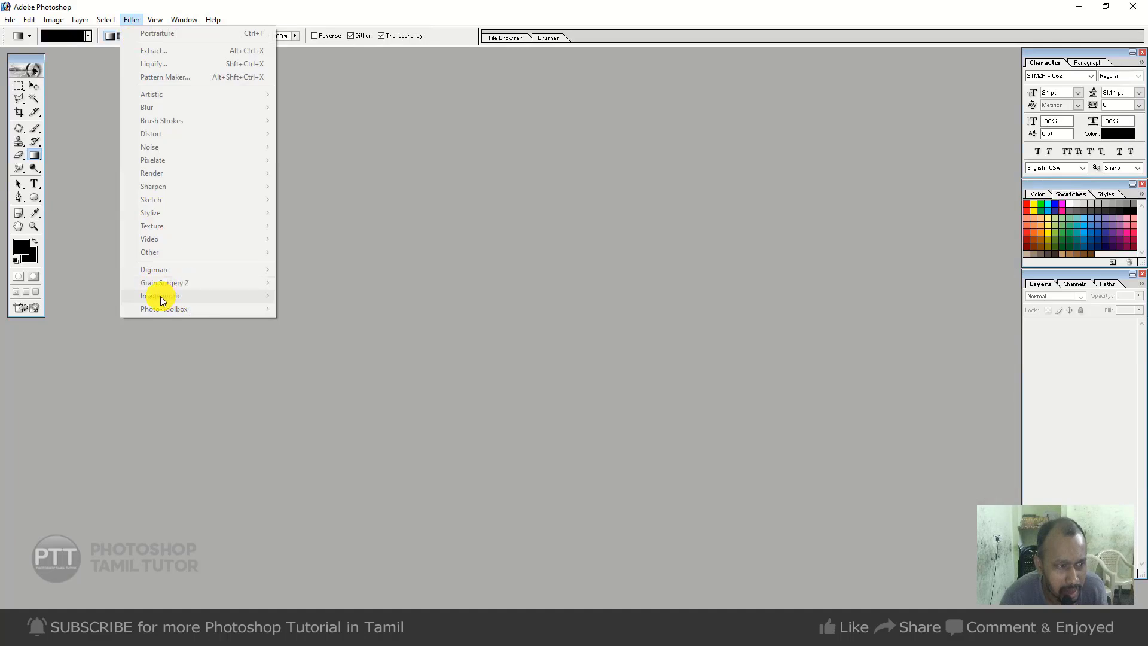
click(519, 228)
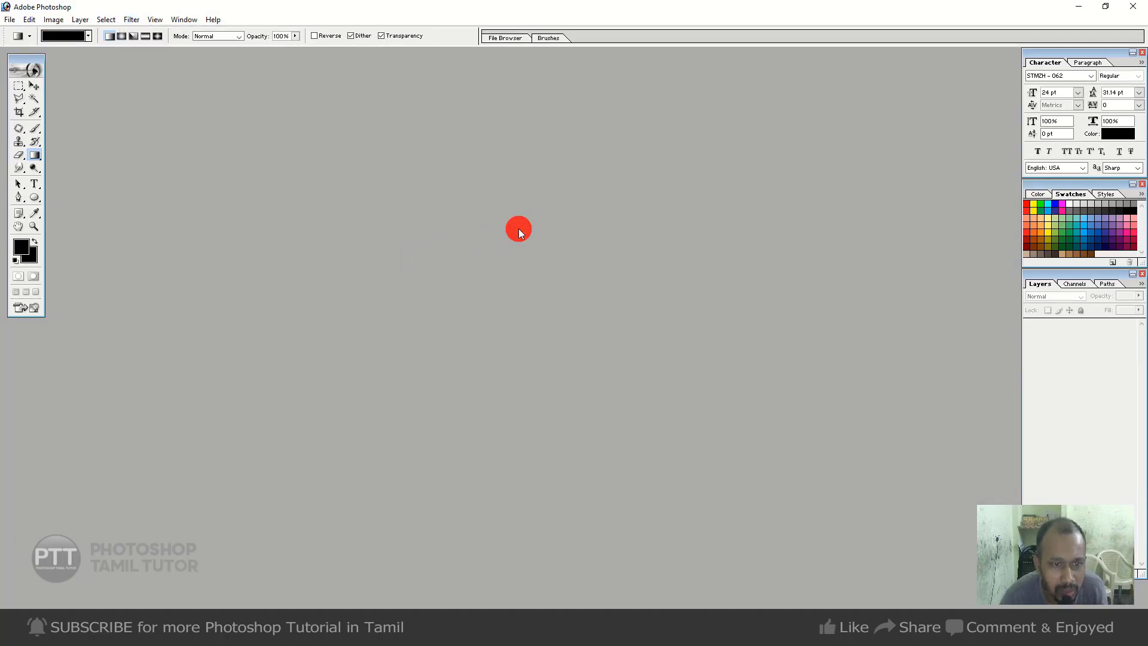
double_click(519, 229)
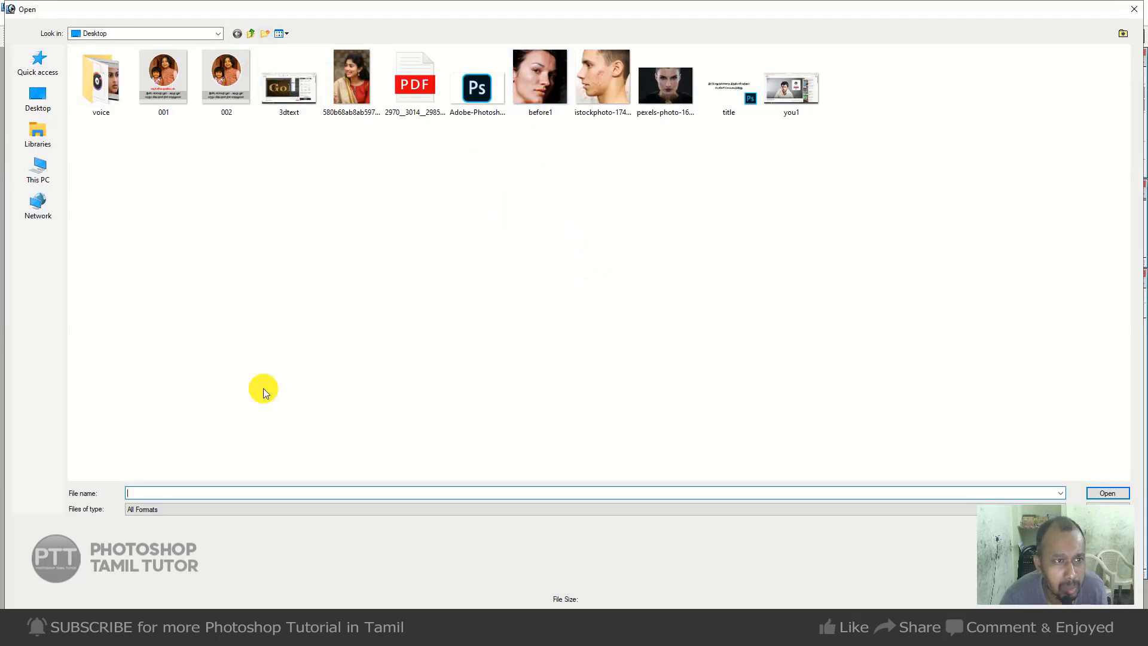
key(Escape)
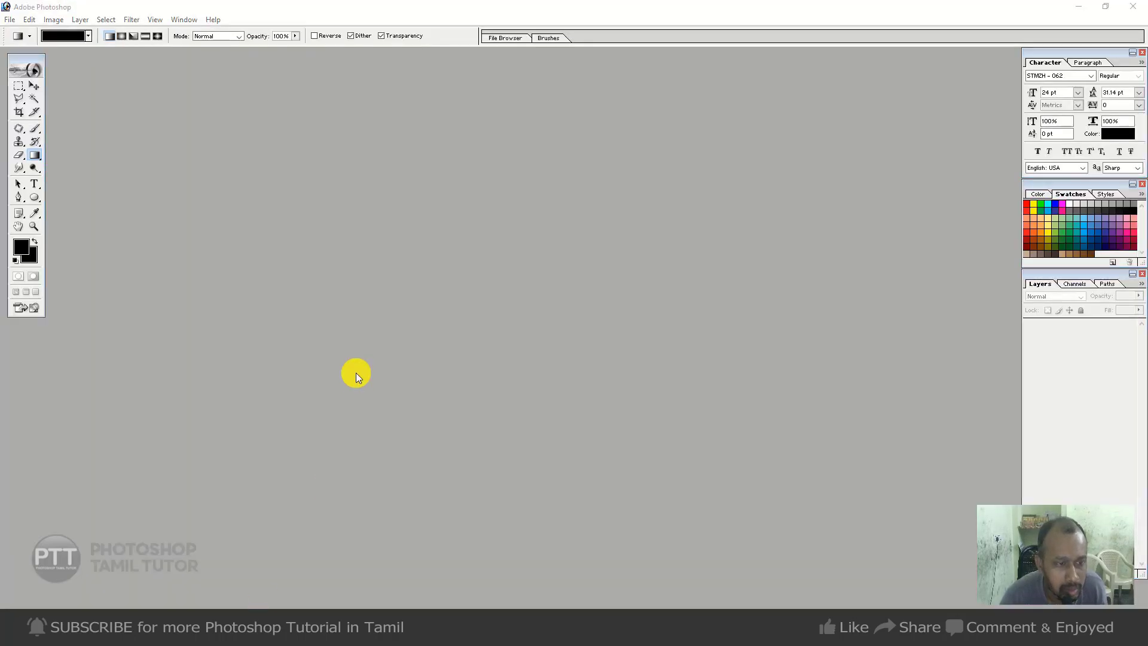
Open the portrait wp6786280.jpg from the Downloads folder in Photoshop
key(super+e)
click(42, 153)
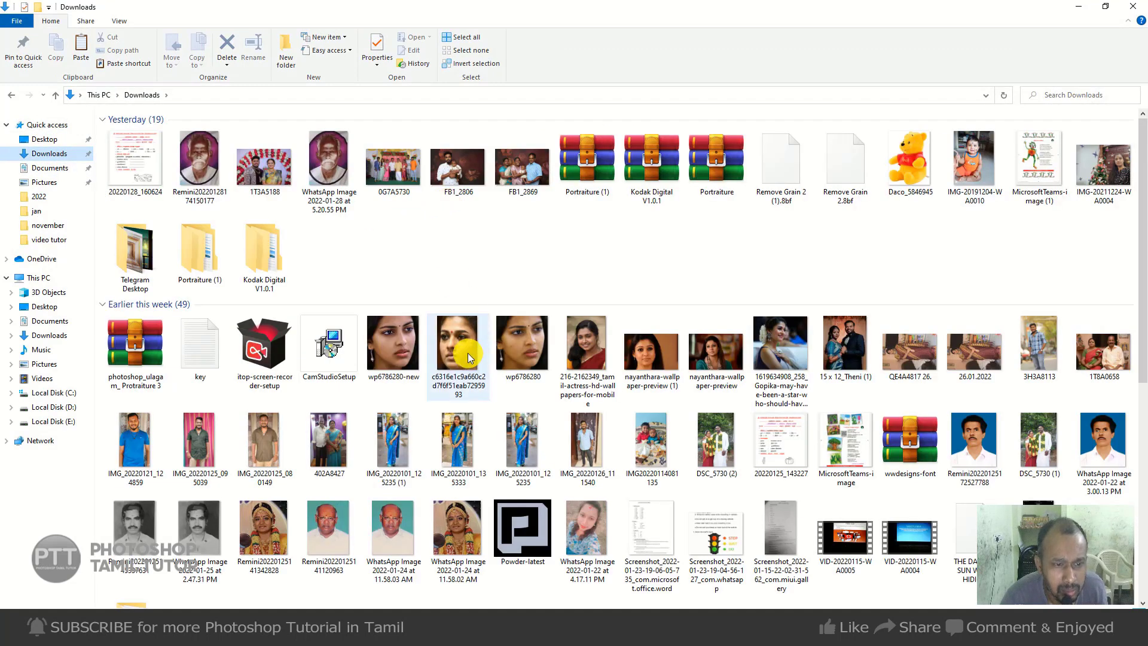
click(528, 350)
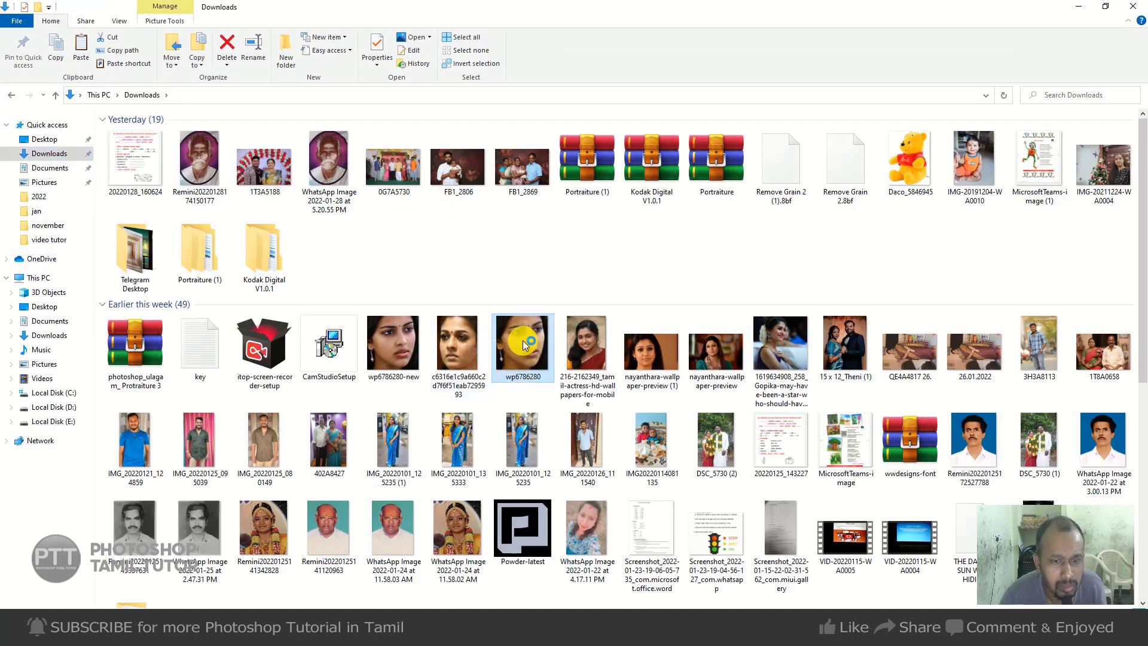
double_click(564, 350)
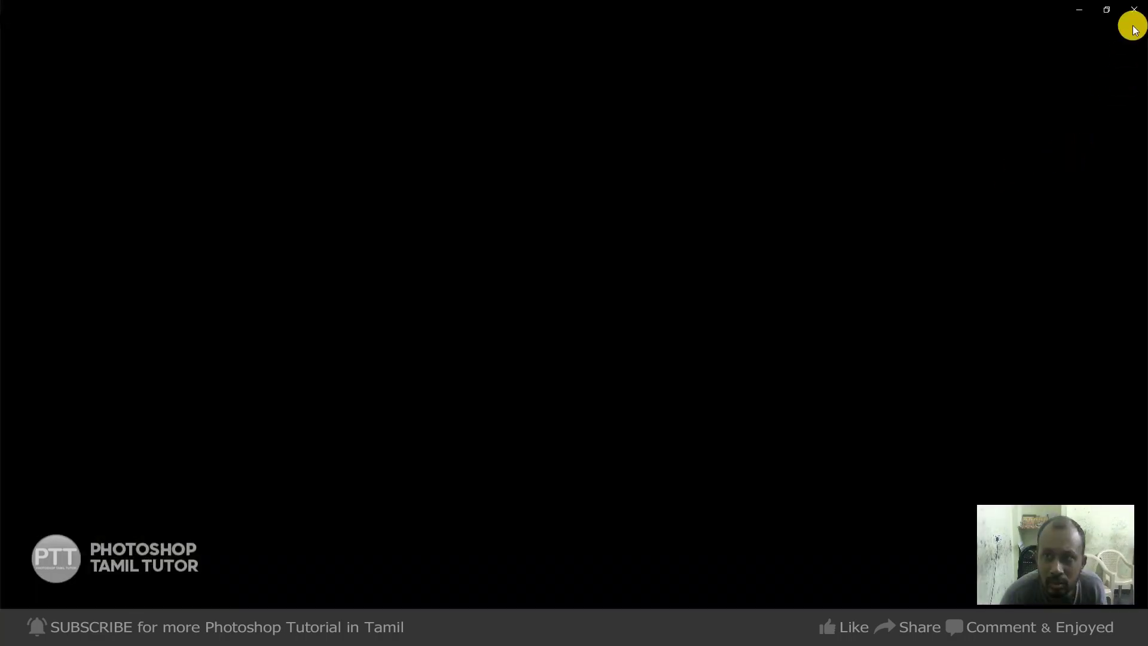
key(Escape)
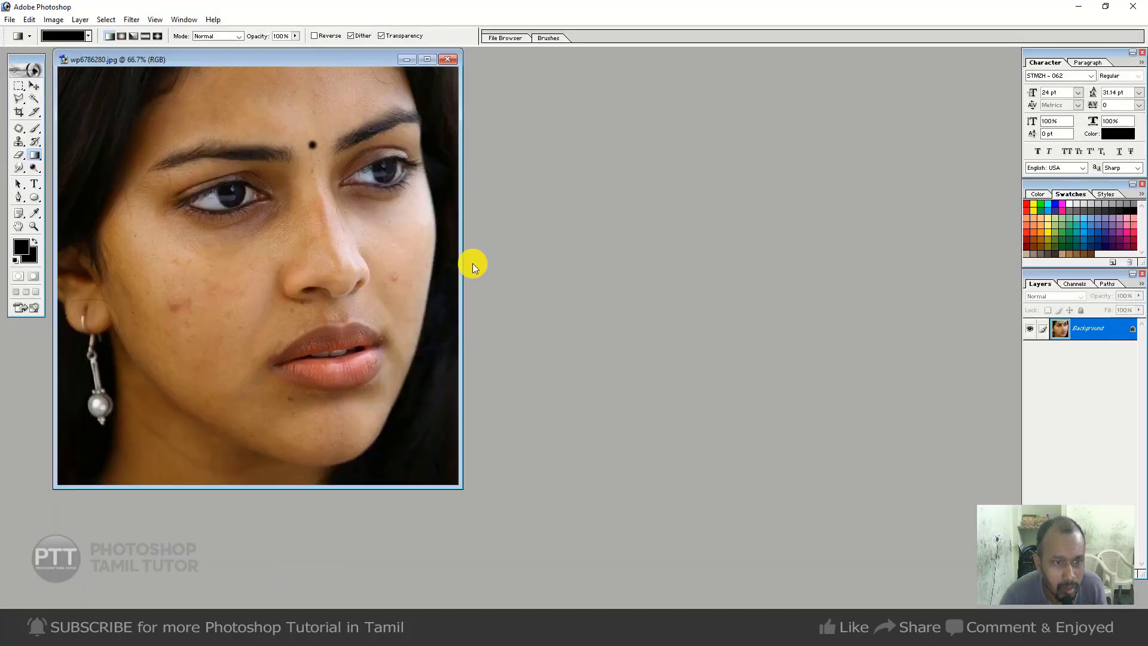
Display the portrait in full-screen mode with the menu bar and duplicate the Background layer
key(f)
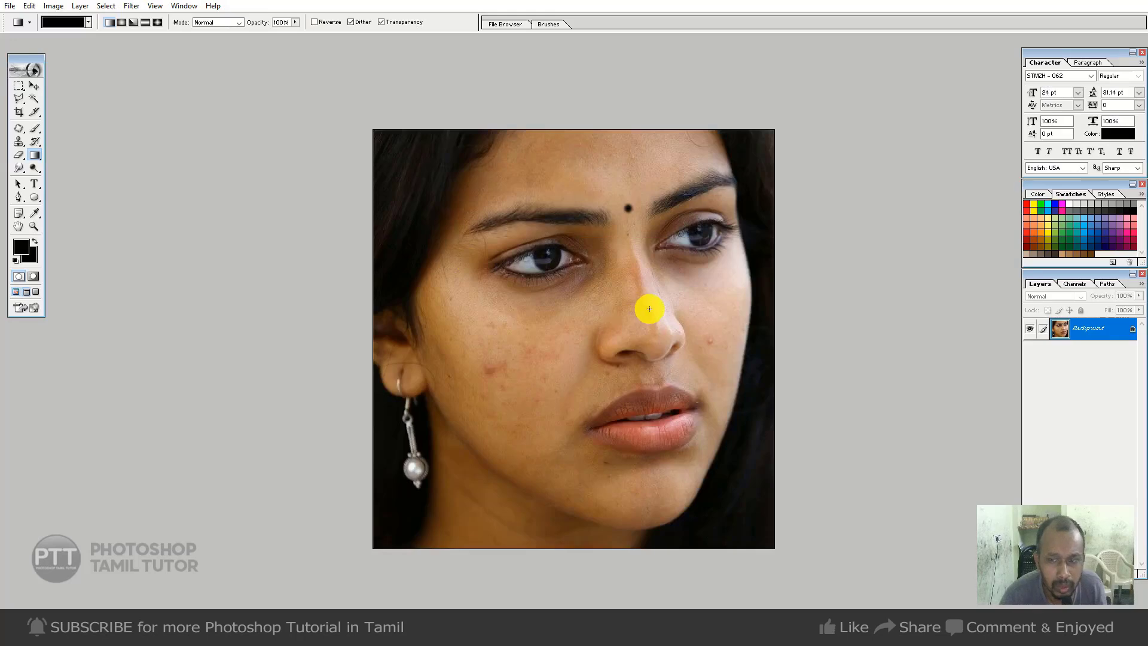
key(ctrl+j)
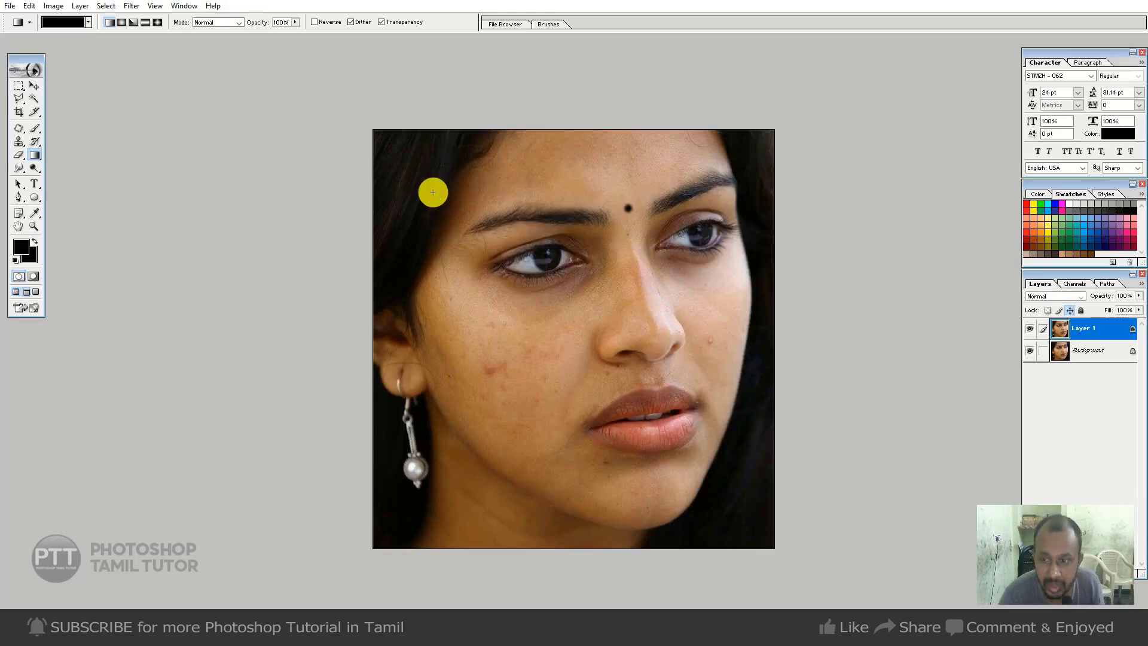
Start the Imagenomic Portraiture filter on the duplicated layer and choose the Default settings preset
click(131, 6)
mouse_move(220, 281)
click(320, 280)
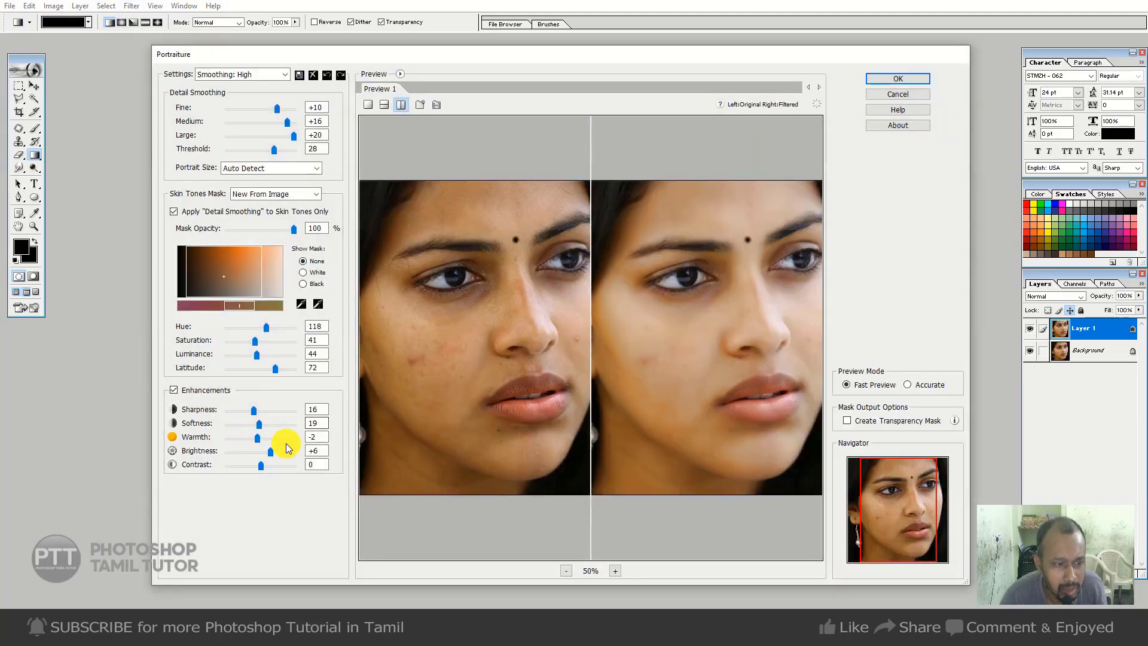
click(270, 75)
click(256, 91)
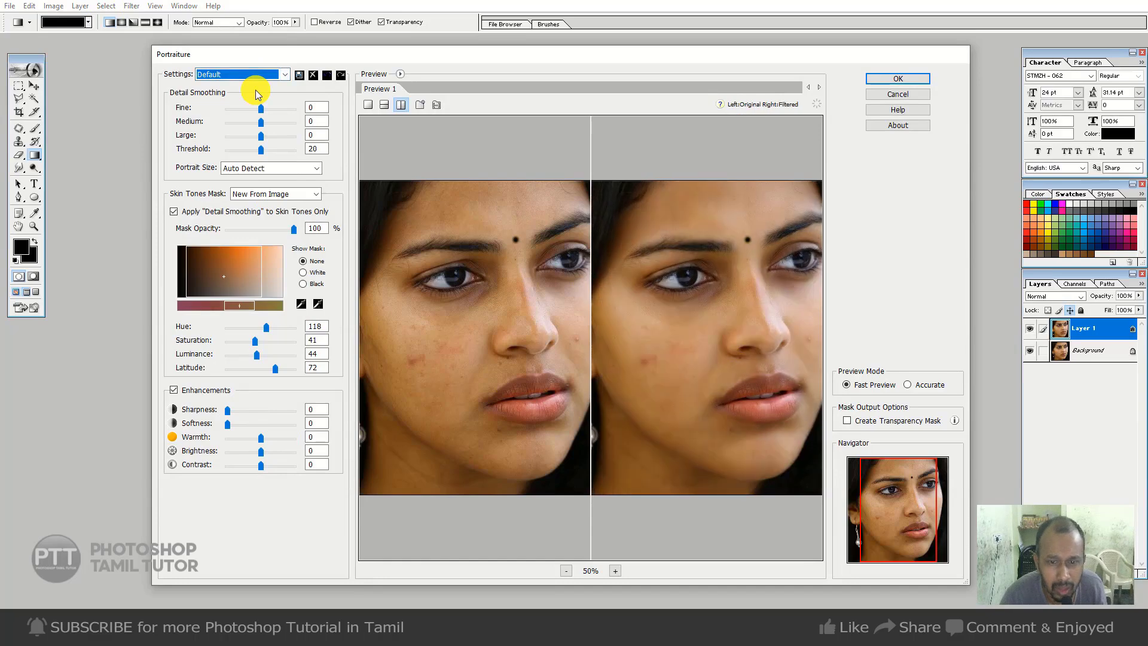
Set Softness to 20, Sharpness to 18, Brightness to +7 and the skin mask's Saturation to 34, and apply the Portraiture filter
drag(728, 337, 722, 351)
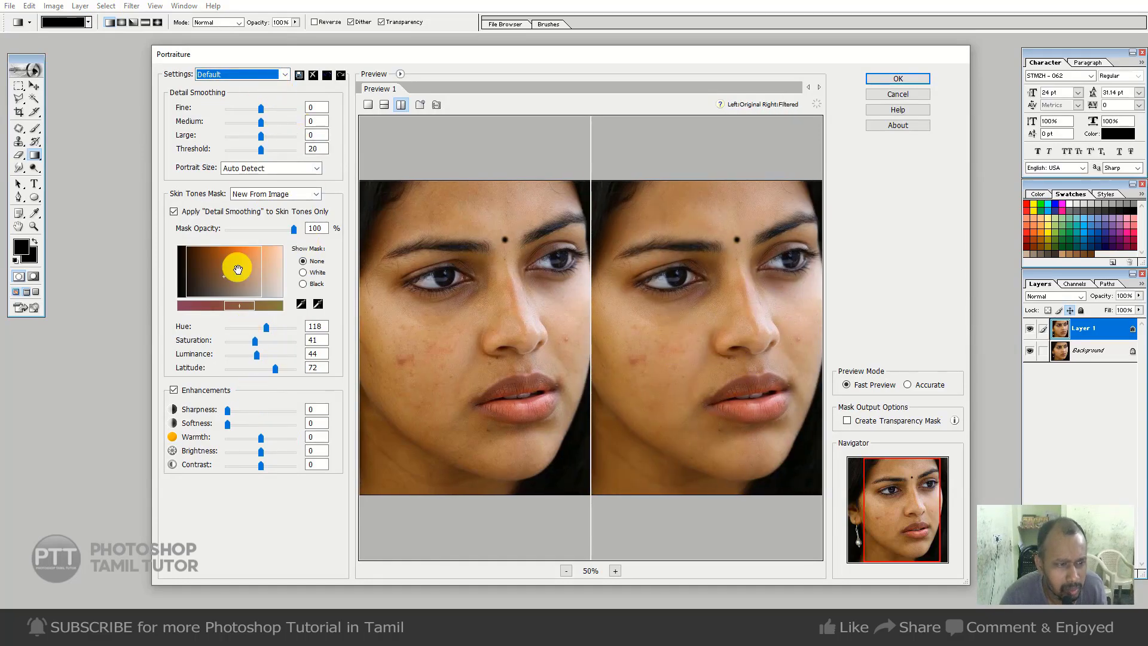
drag(231, 424, 261, 426)
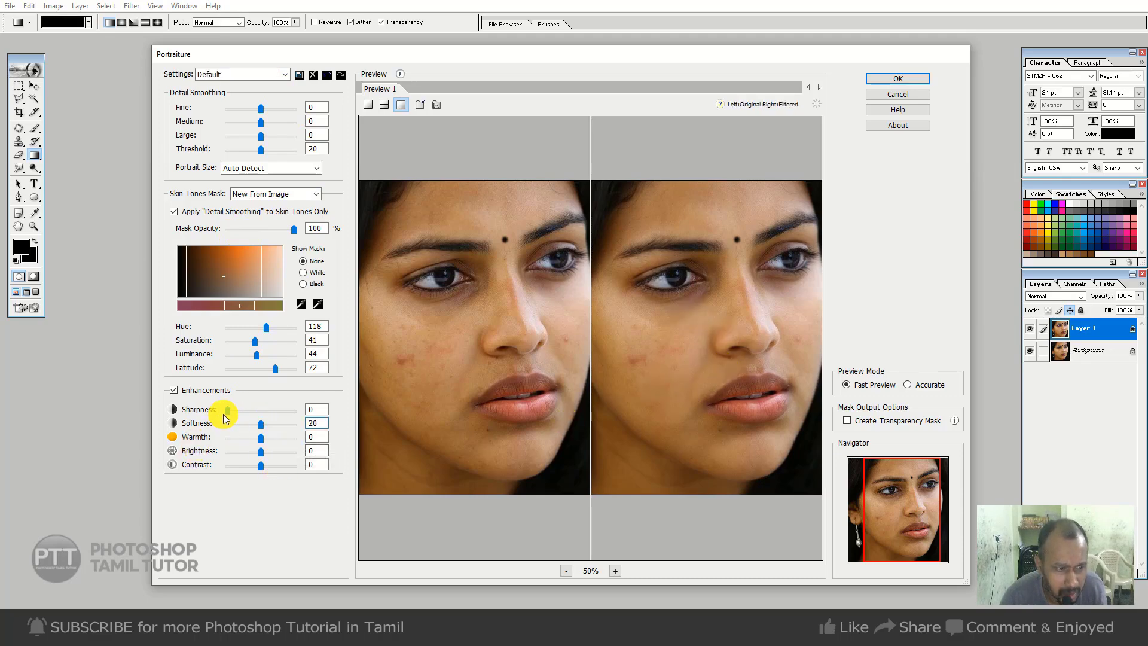
drag(257, 414, 257, 413)
drag(271, 458, 289, 474)
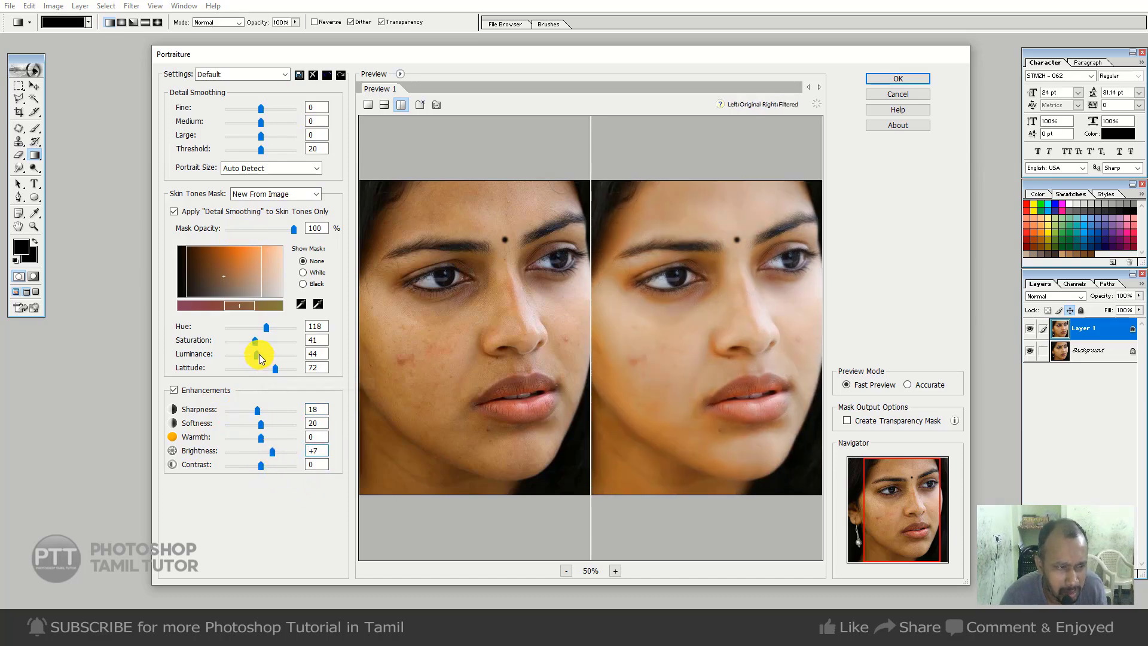
drag(253, 341, 250, 341)
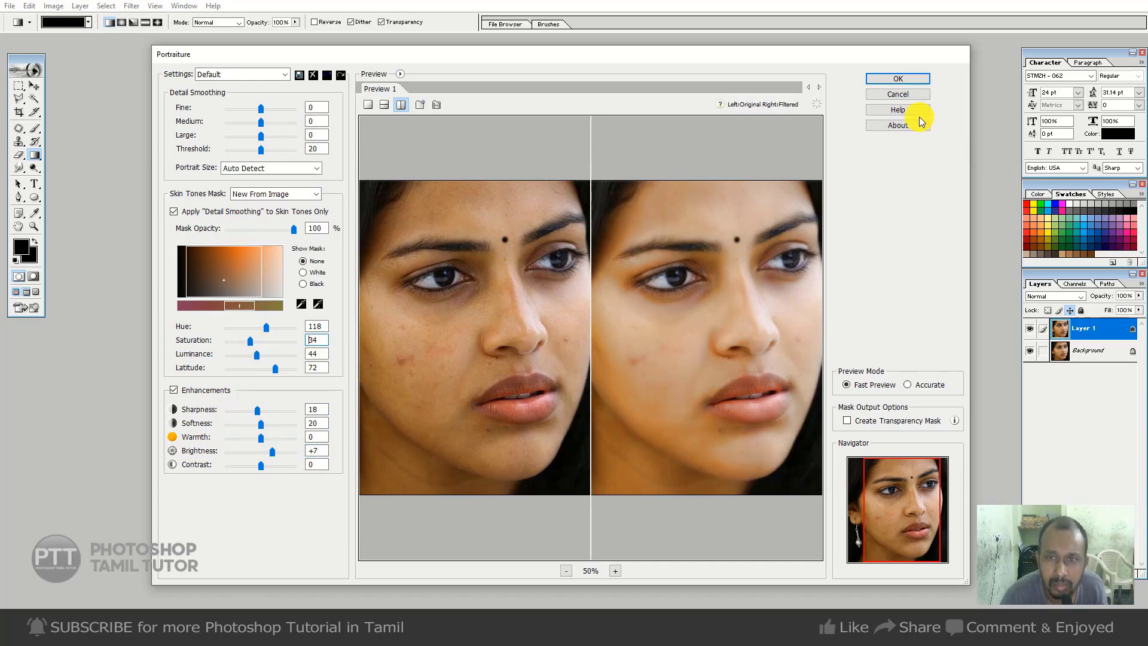
click(918, 81)
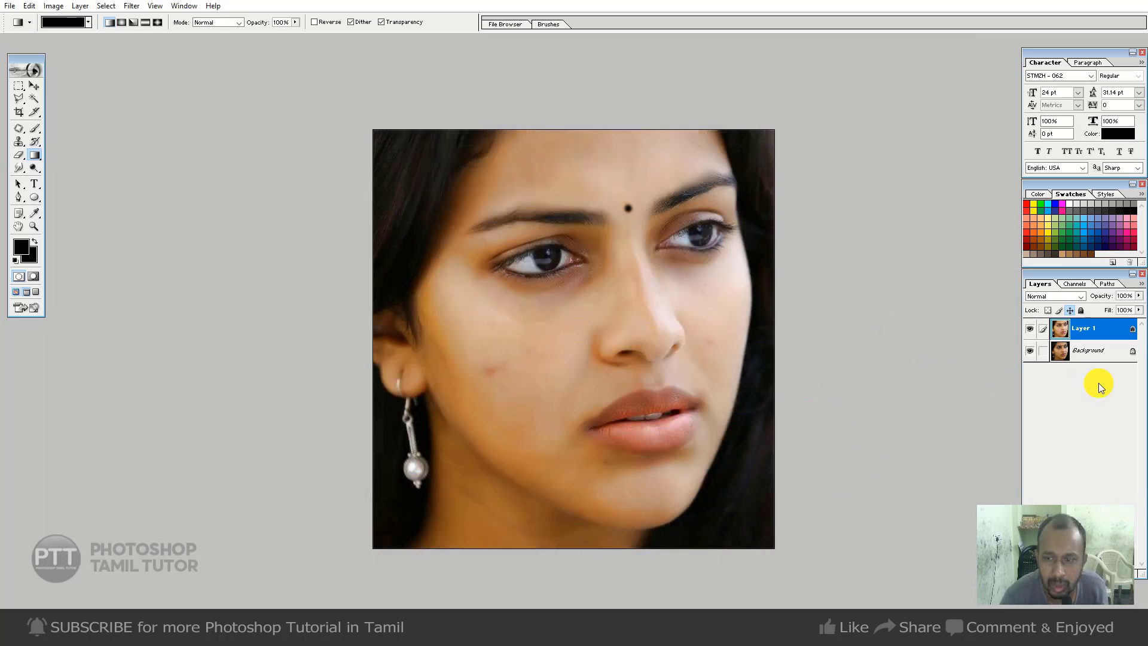
key(ctrl+plus)
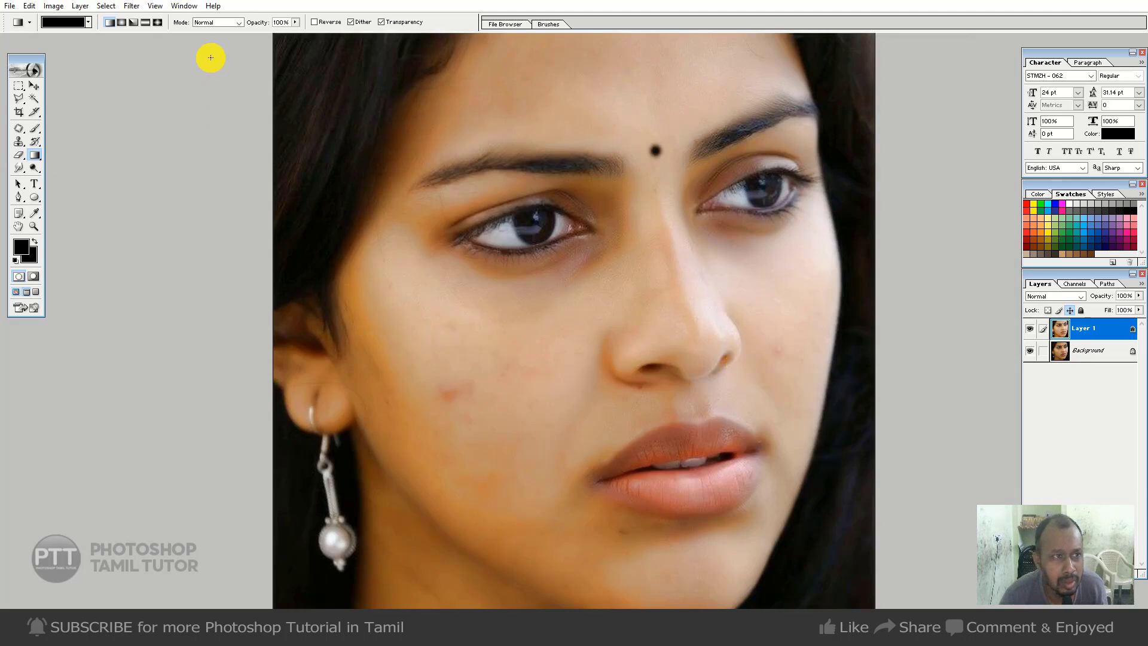
click(139, 11)
mouse_move(215, 282)
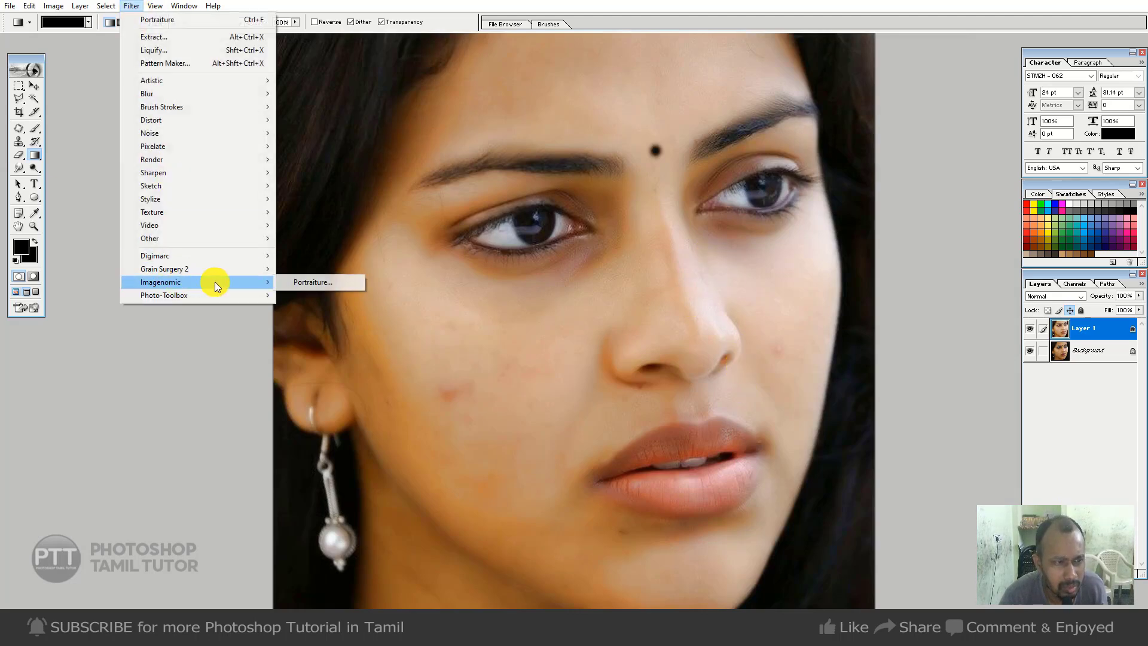
click(312, 281)
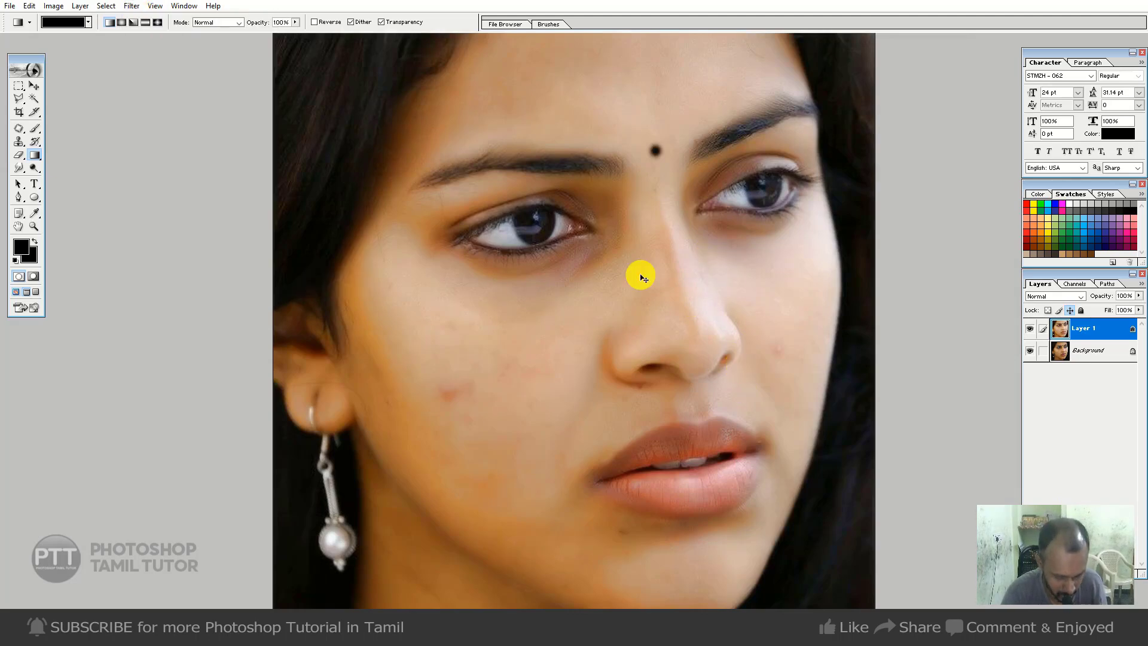
Open the Desktop portrait of the woman in the red dress whose file name begins with 580b68ab8ab597
key(ctrl+o)
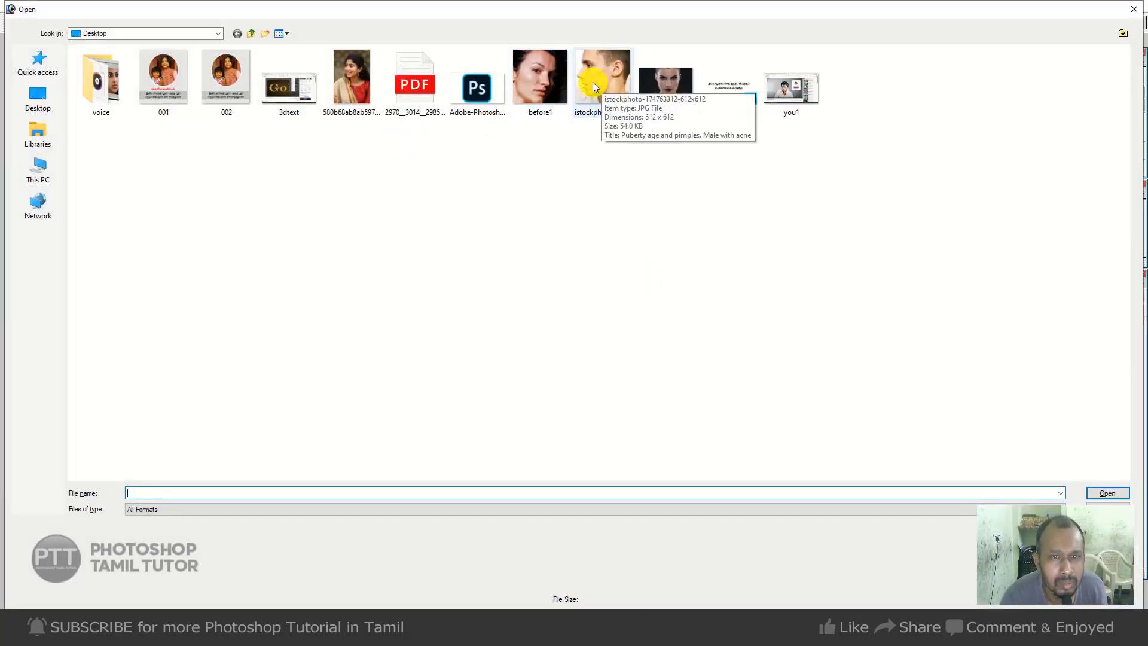
click(666, 74)
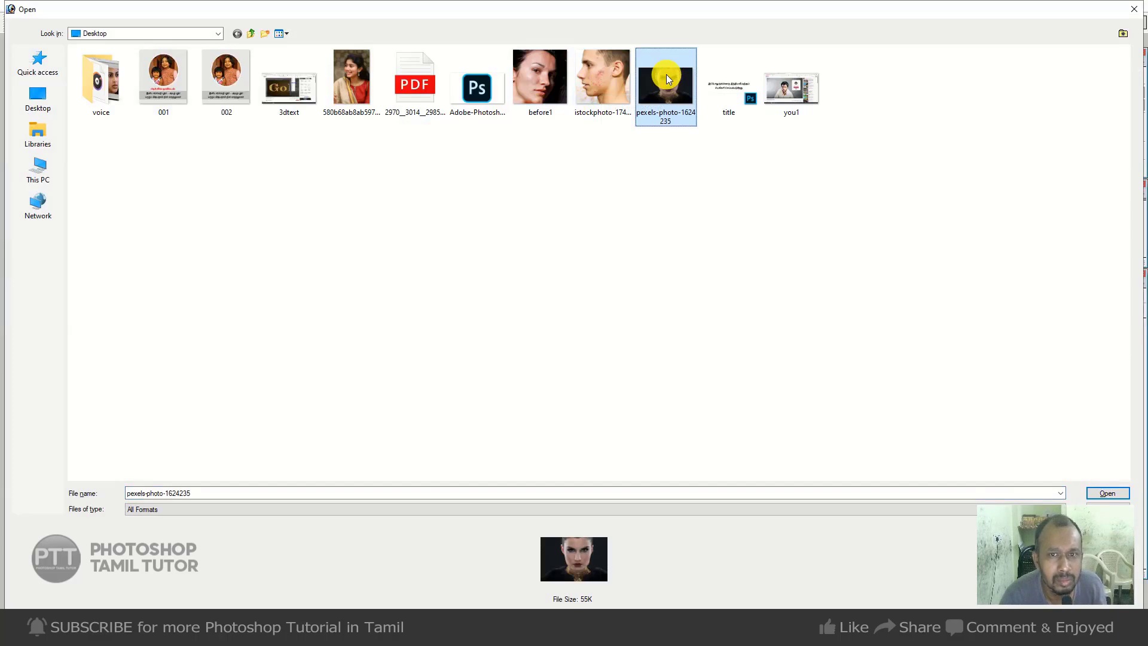
click(371, 82)
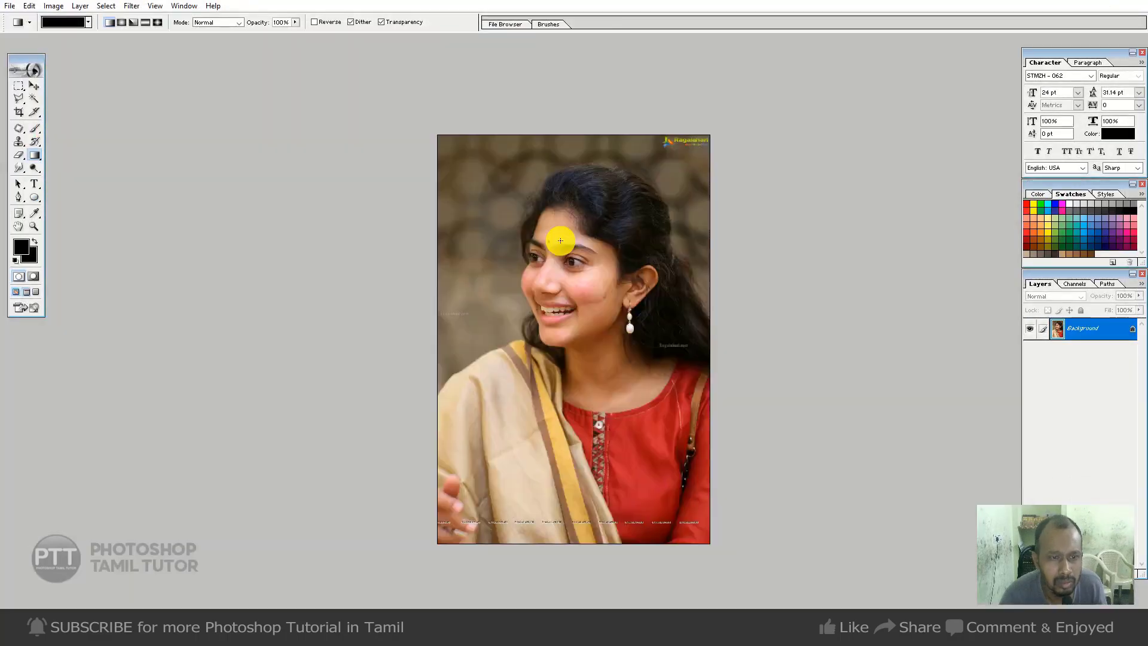
Remove the two Ragalahari.com watermarks, over the dark hair and in the background beside the face, with the Patch tool and clear the selection
drag(566, 240, 676, 289)
key(ctrl+0)
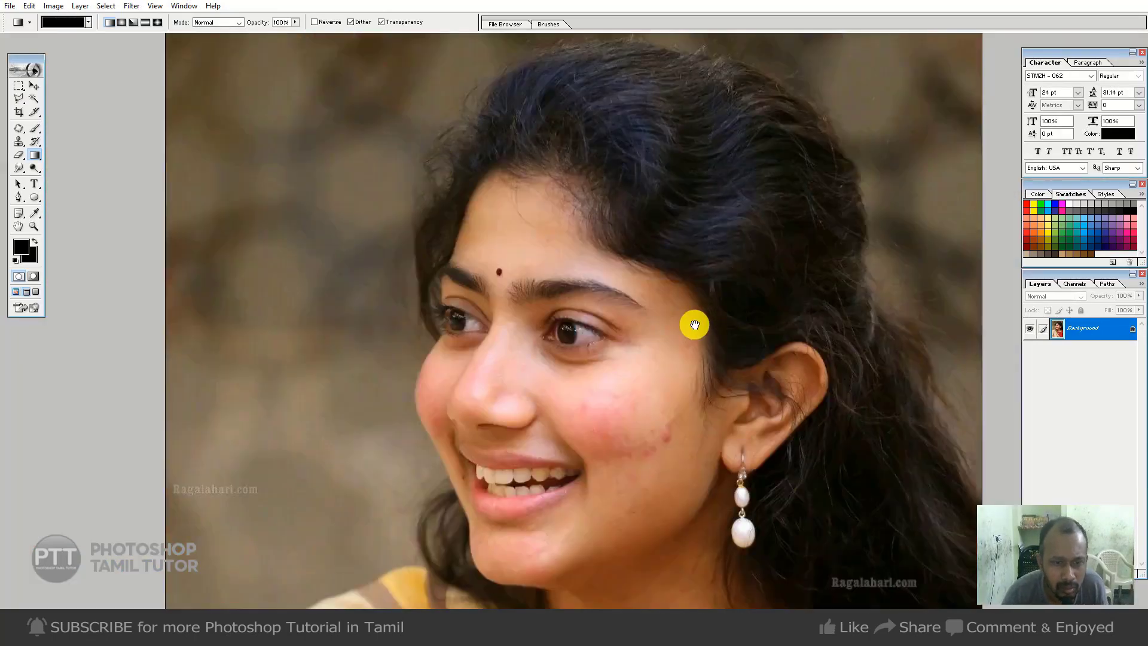
drag(694, 325, 626, 215)
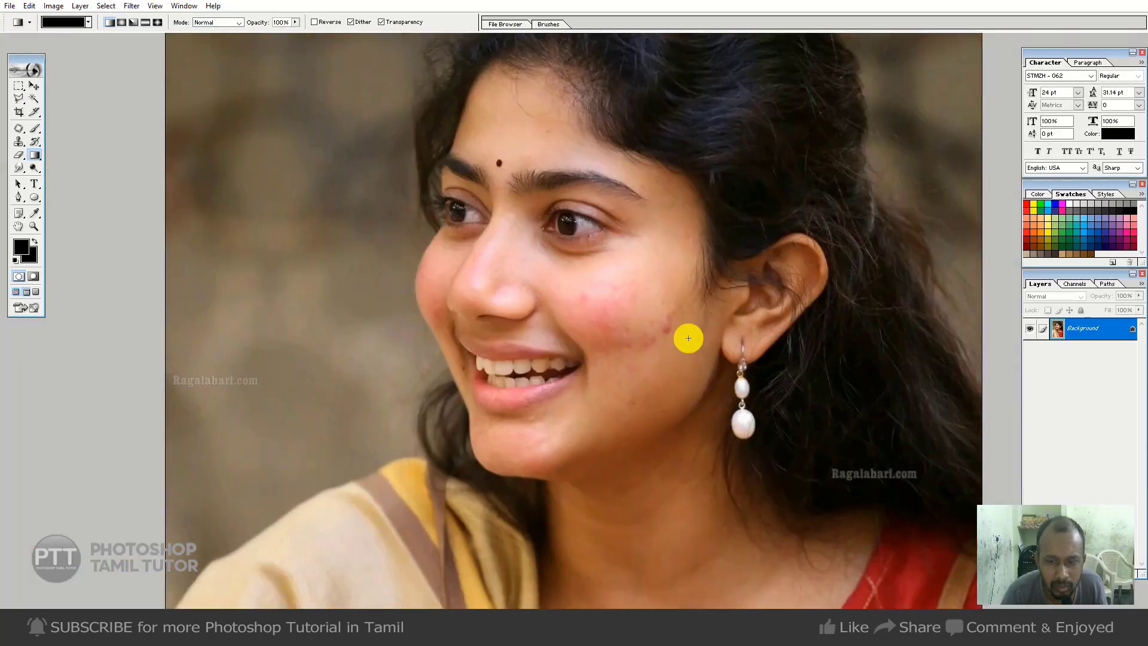
key(j)
mouse_move(826, 475)
mouse_down()
mouse_move(939, 461)
mouse_move(868, 448)
mouse_move(885, 494)
mouse_move(903, 461)
mouse_up()
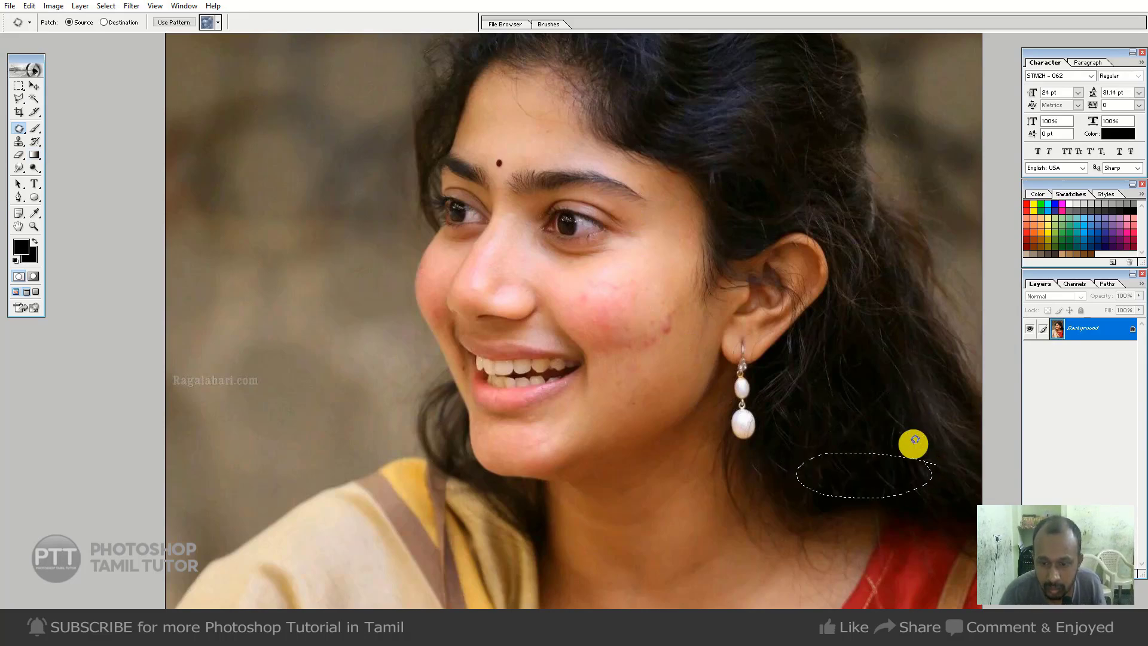
mouse_move(174, 339)
mouse_down()
mouse_move(275, 400)
mouse_move(268, 360)
mouse_move(301, 246)
mouse_up()
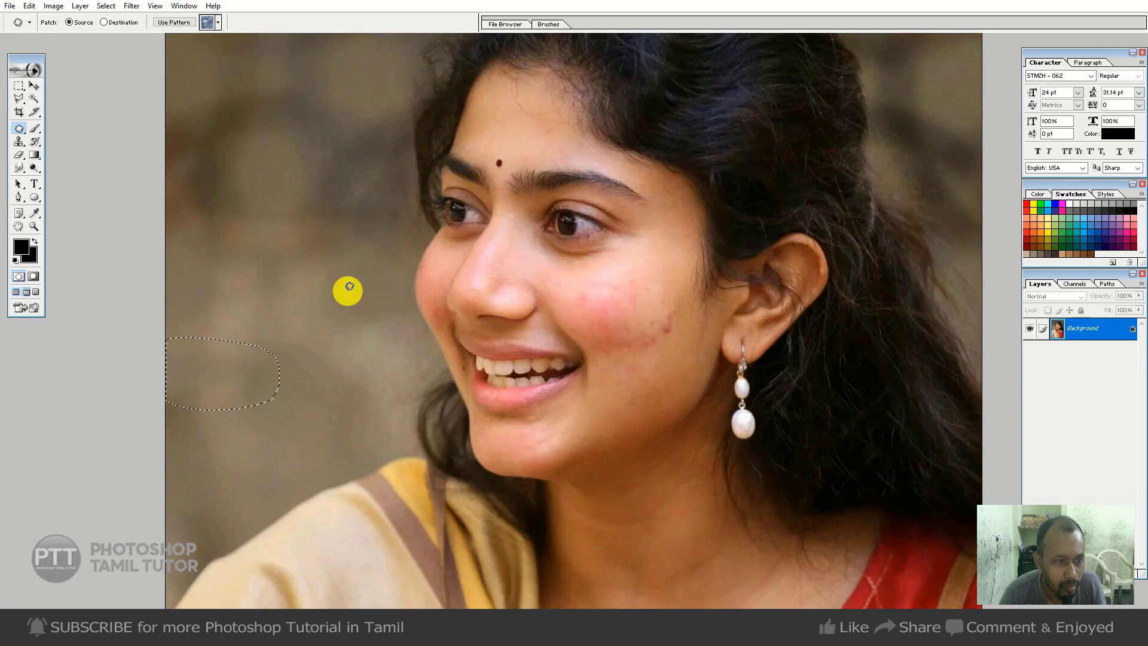
key(m)
click(472, 342)
Apply the Imagenomic Portraiture filter to the Background layer with Brightness set to +5
drag(625, 303, 624, 375)
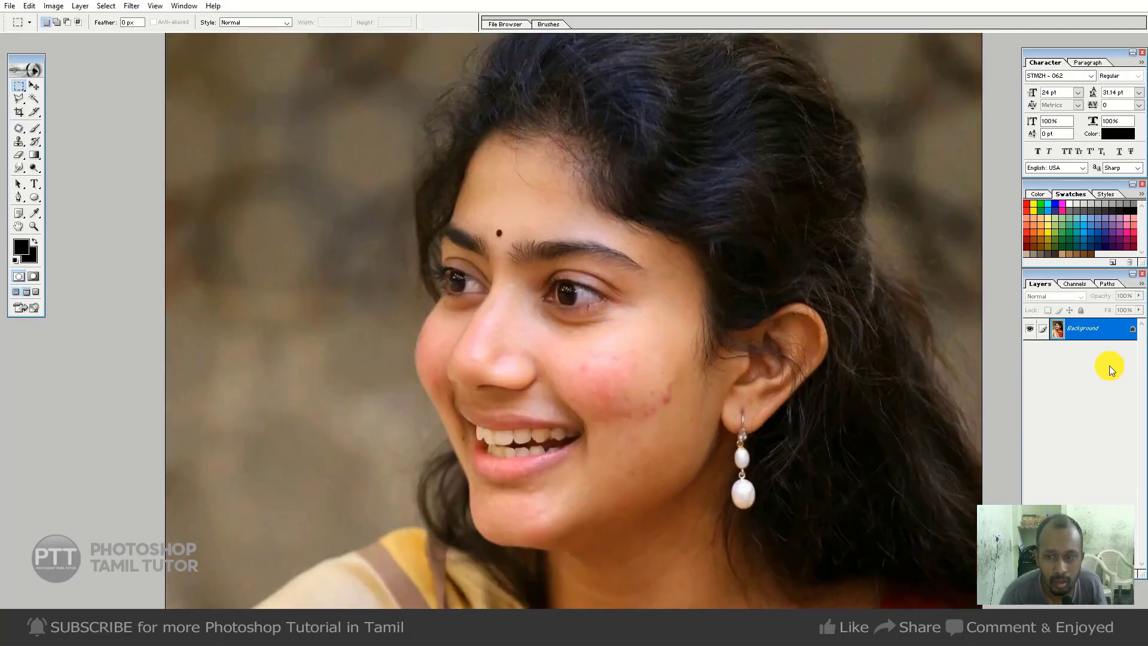
click(131, 6)
mouse_move(206, 281)
click(307, 281)
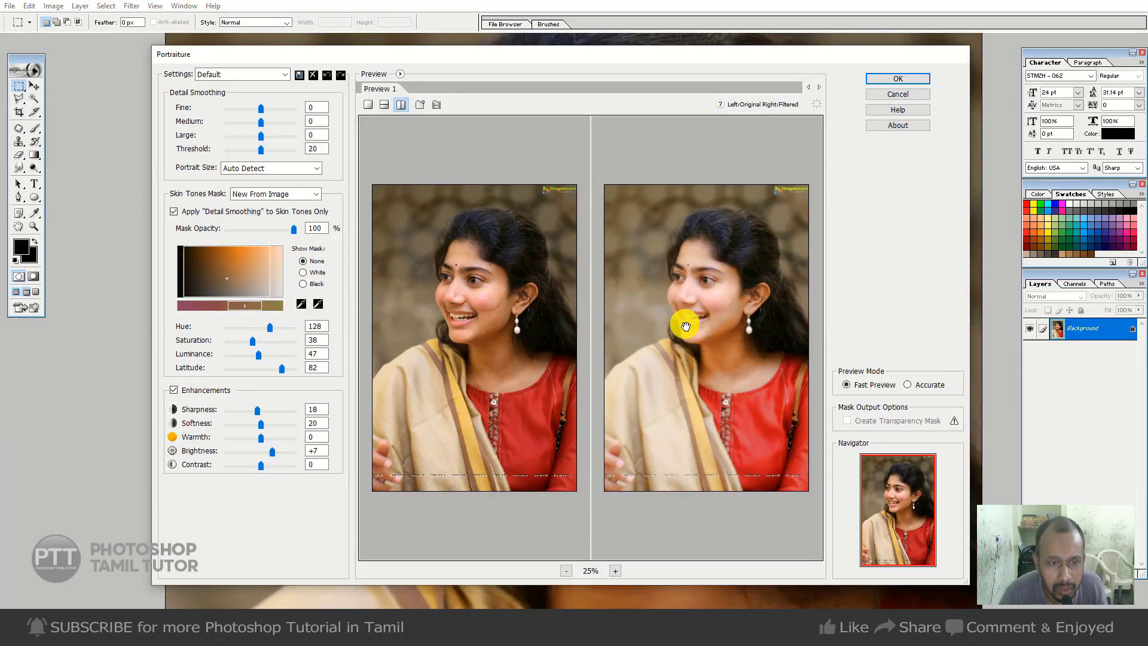
drag(270, 455, 267, 454)
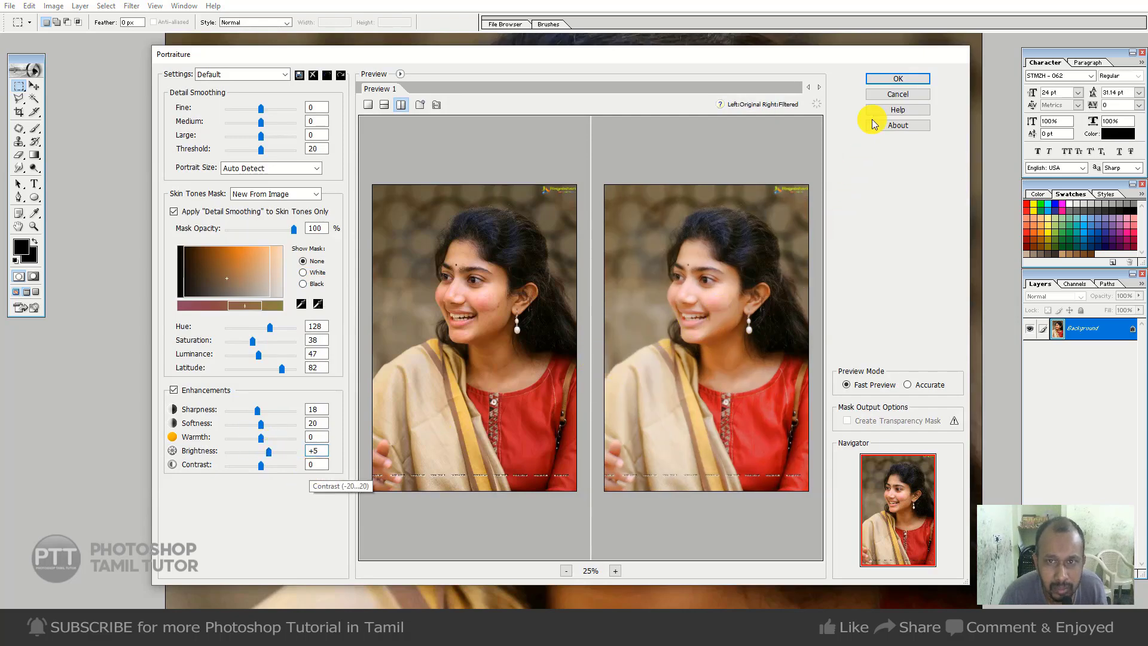
click(898, 79)
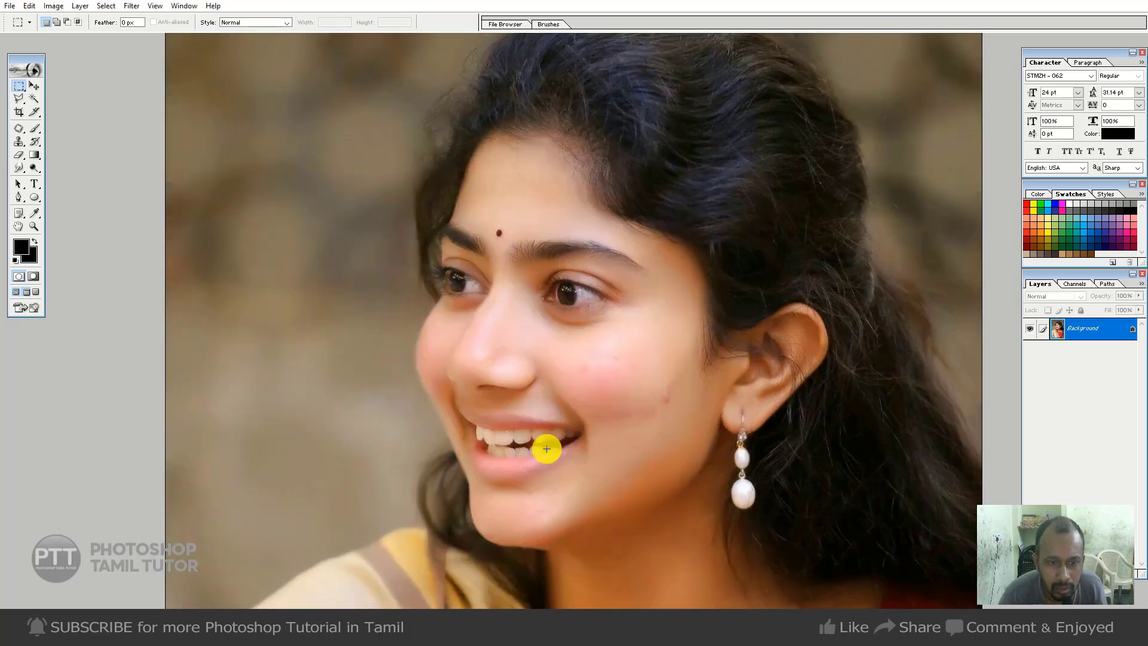
drag(638, 118, 643, 237)
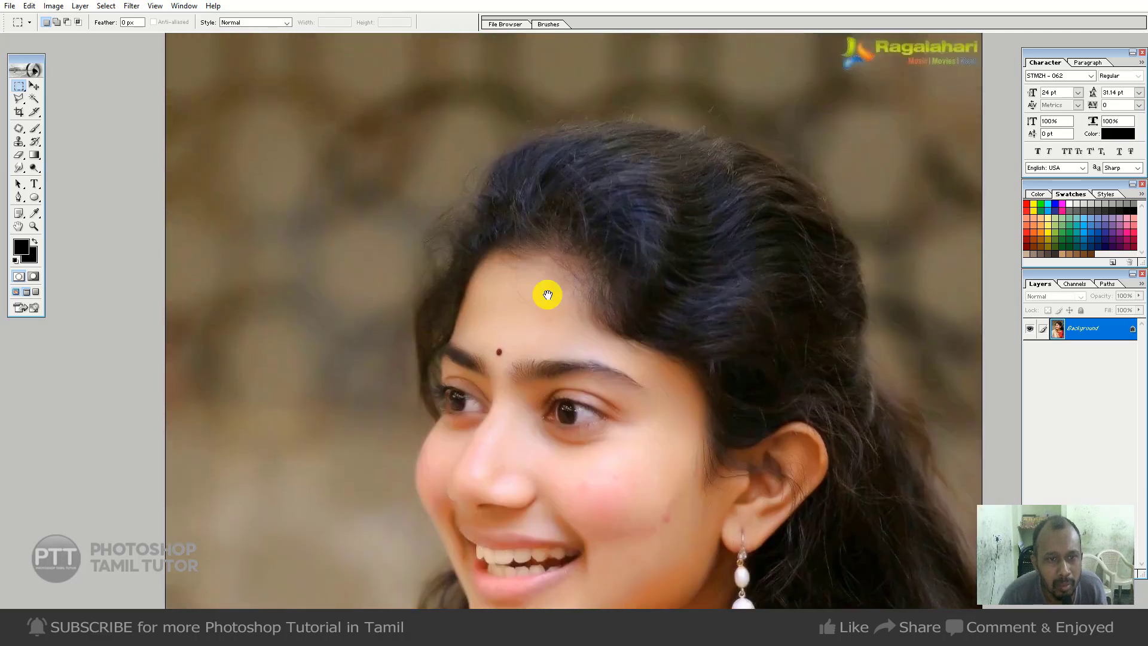
click(132, 6)
mouse_move(192, 282)
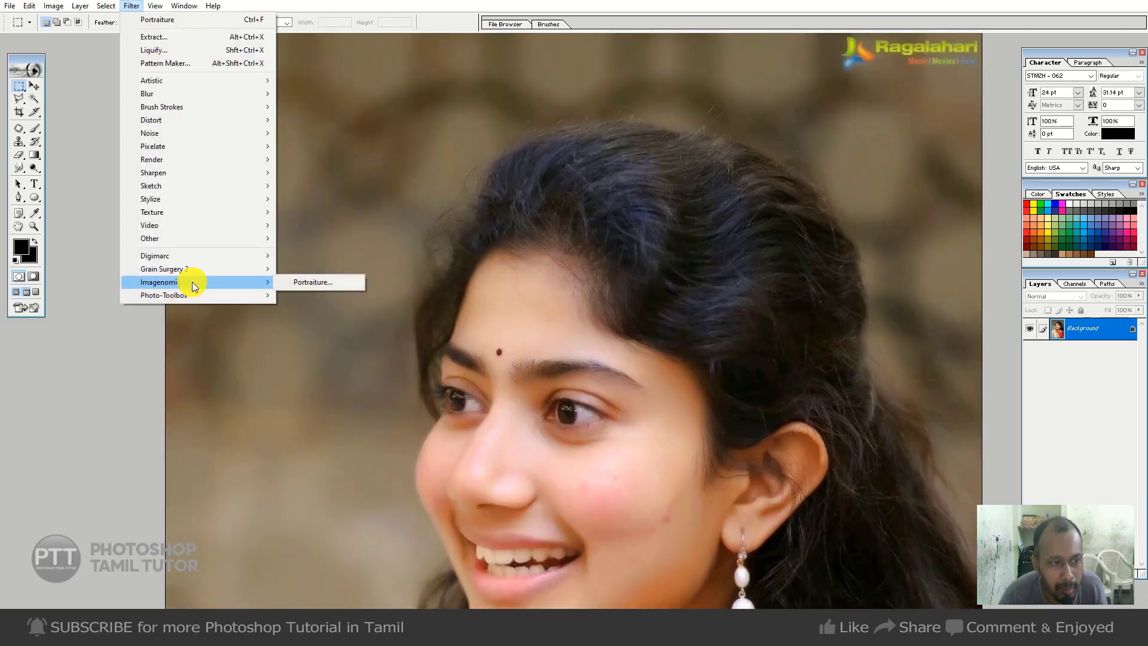
click(464, 236)
click(155, 11)
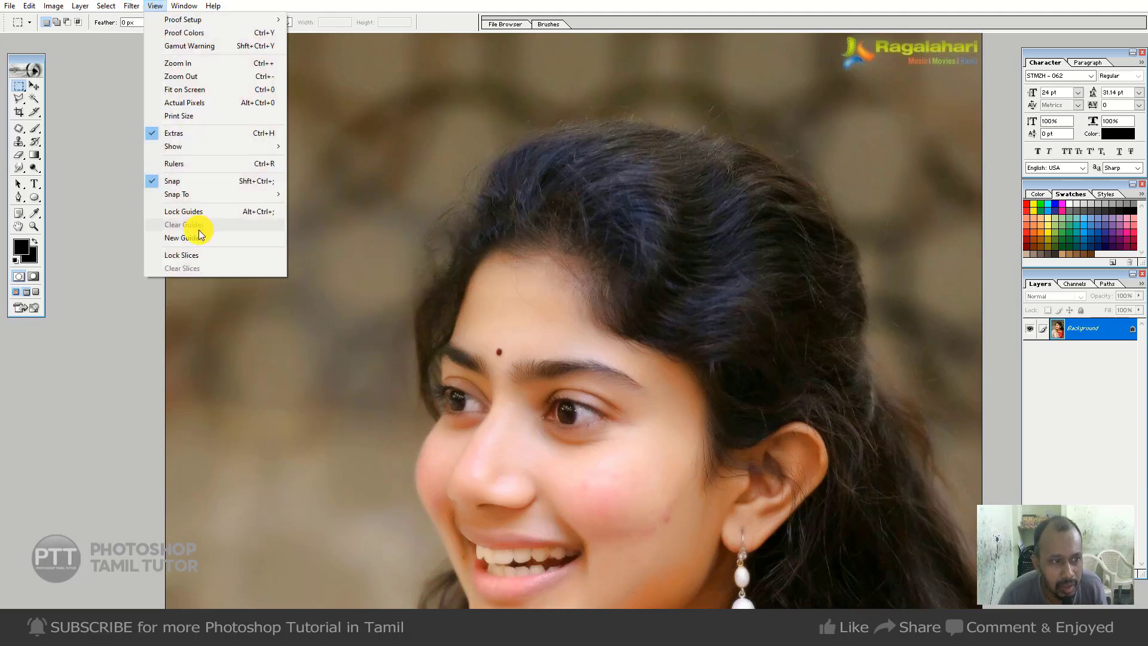
mouse_move(134, 7)
mouse_move(170, 269)
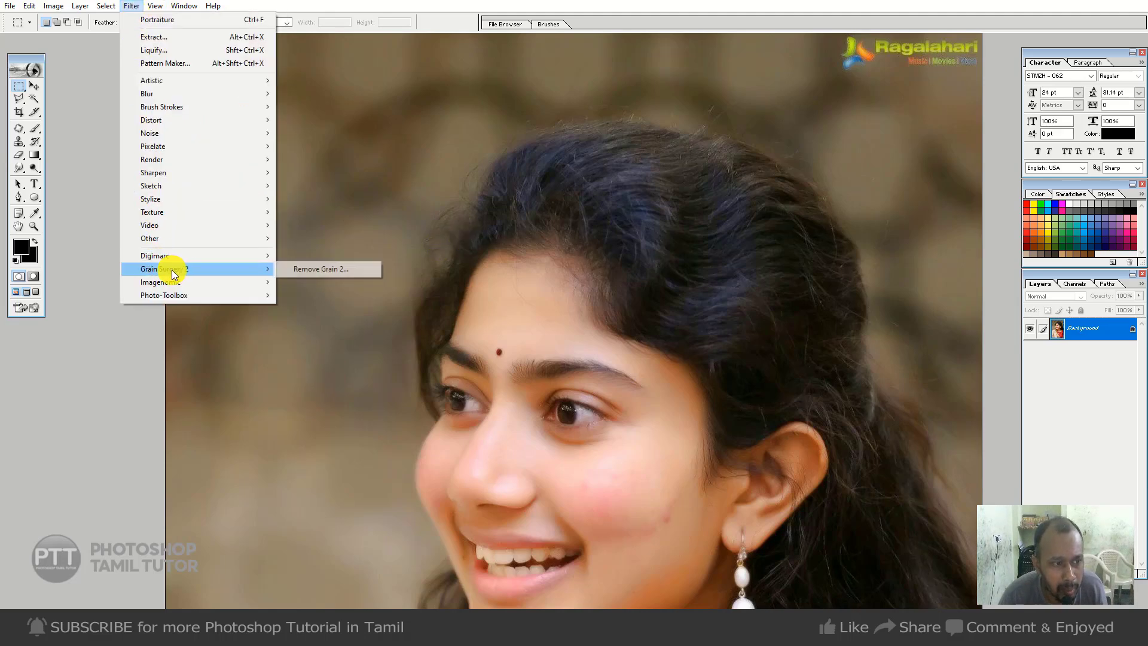
click(339, 267)
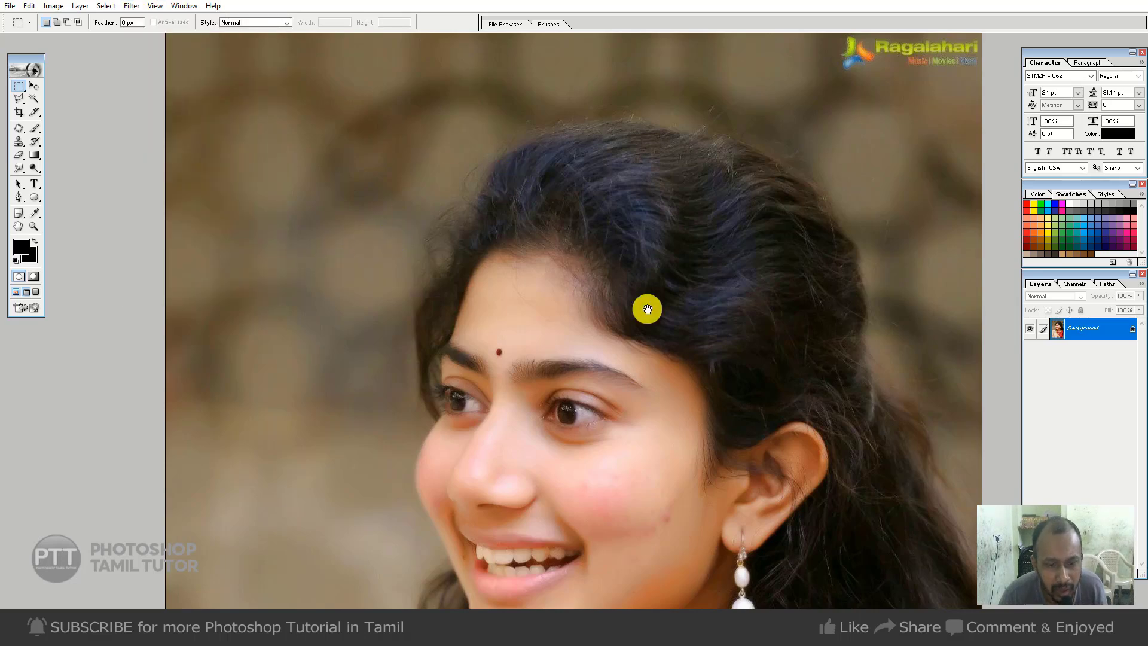
drag(636, 298, 526, 164)
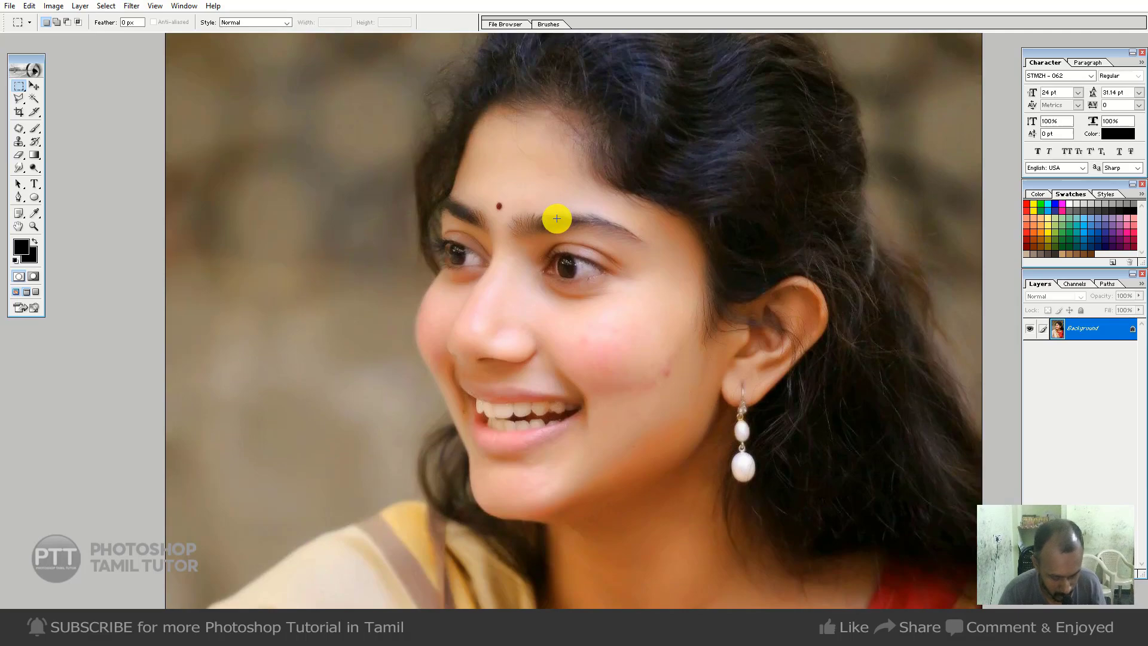
key(ctrl+o)
click(599, 89)
double_click(597, 88)
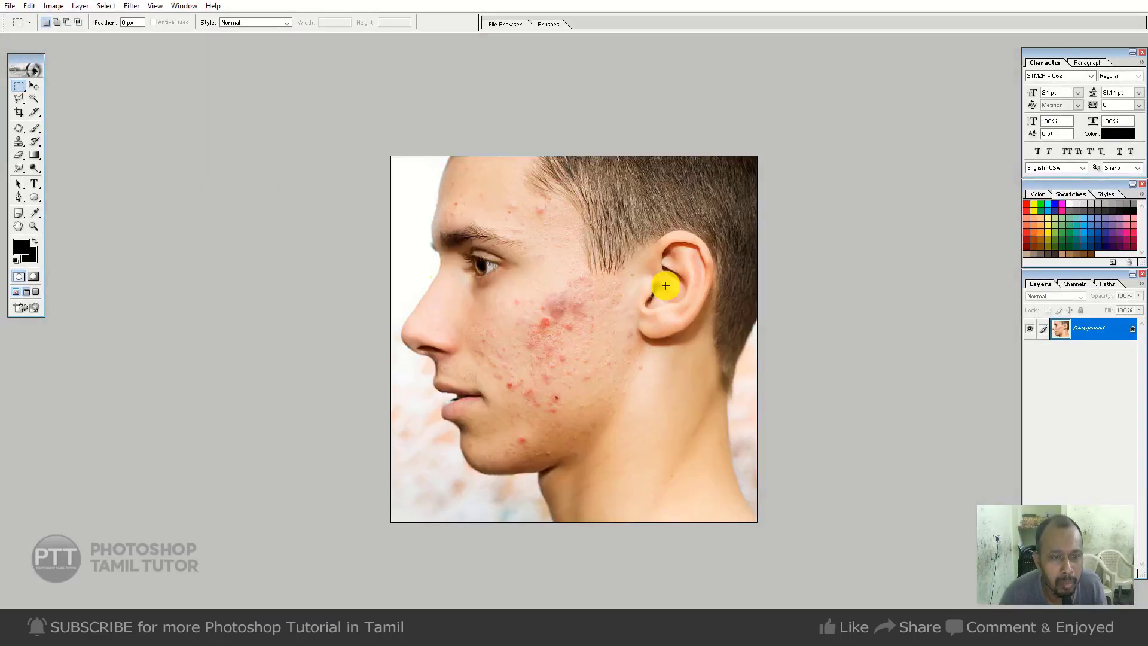
click(610, 314)
key(ctrl+minus)
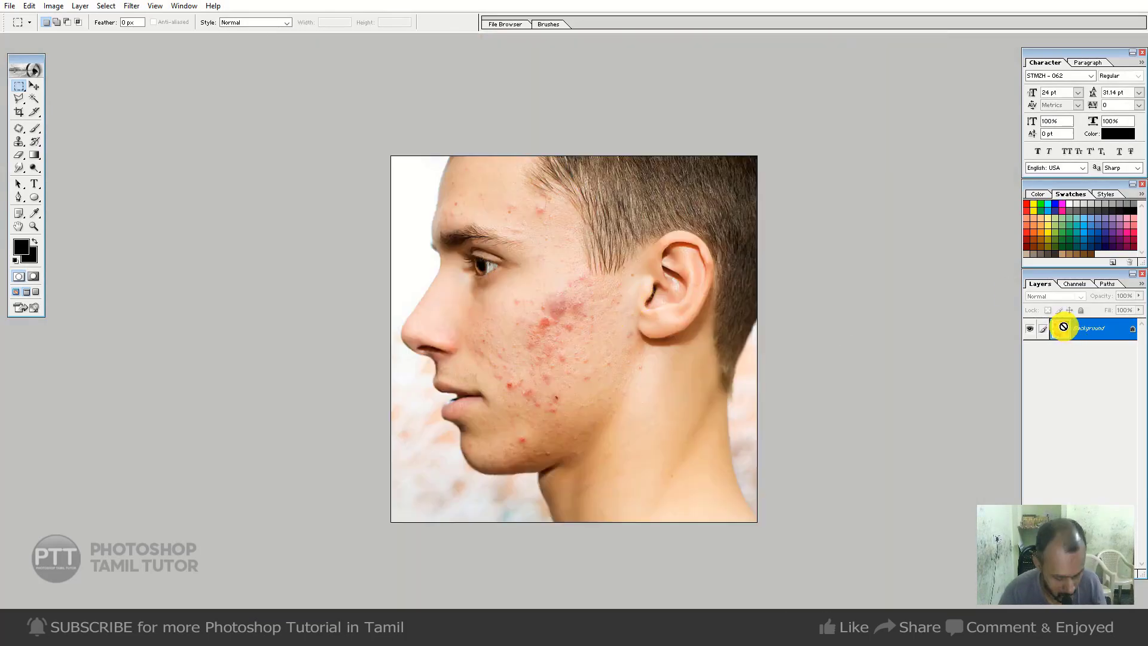
key(ctrl+j)
Apply Grain Surgery 2's Remove Grain 2 filter to the duplicate layer with 279% Noise Reduction and 5 Degraining Passes, and compare it with the original
click(132, 6)
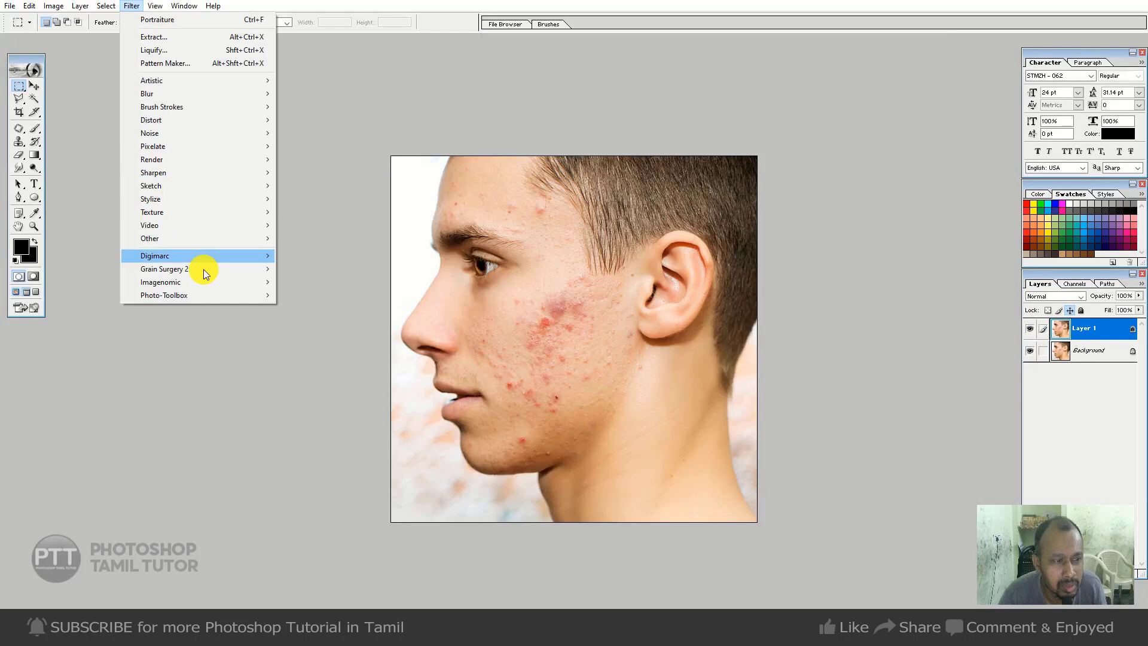
mouse_move(218, 270)
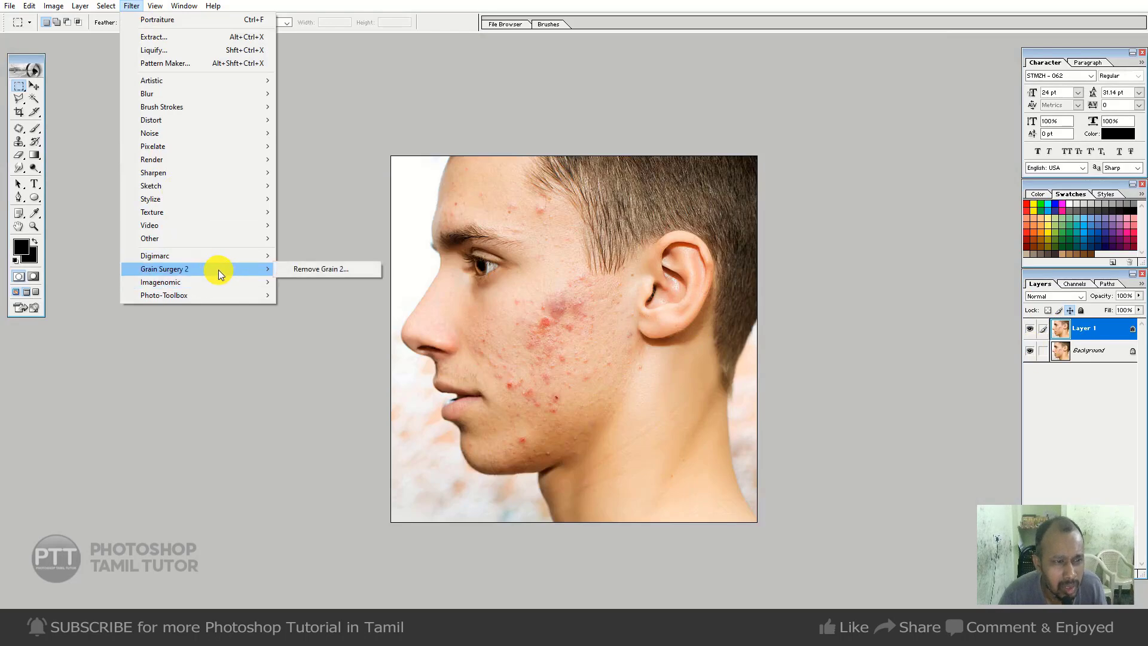
click(336, 271)
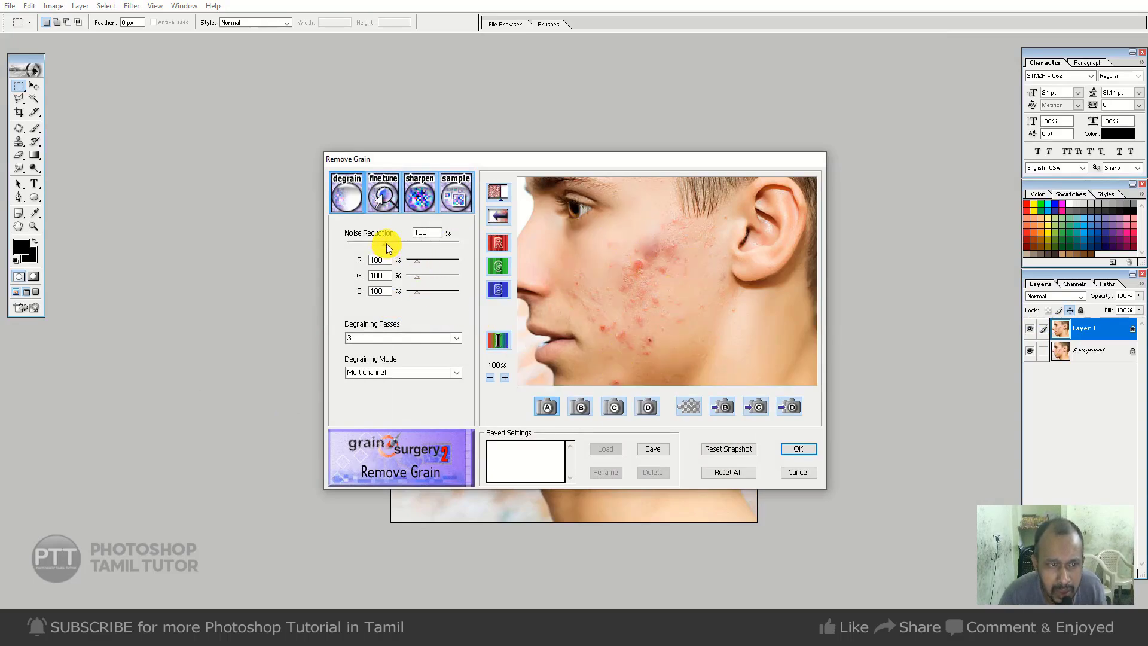
drag(385, 243, 443, 239)
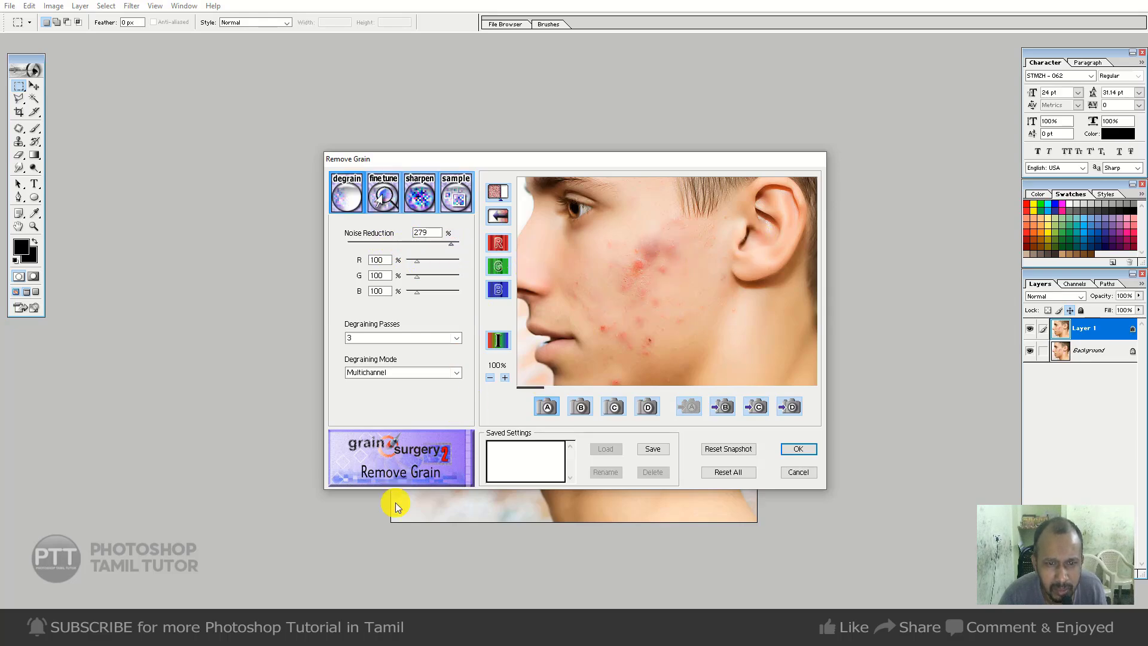
click(403, 339)
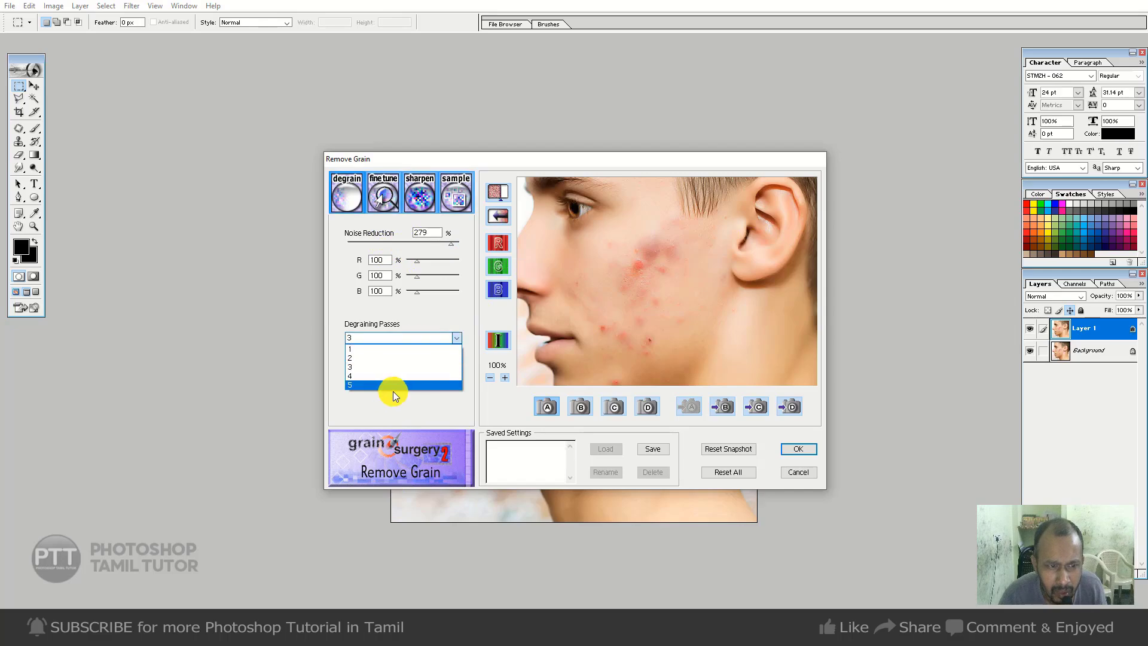
click(351, 386)
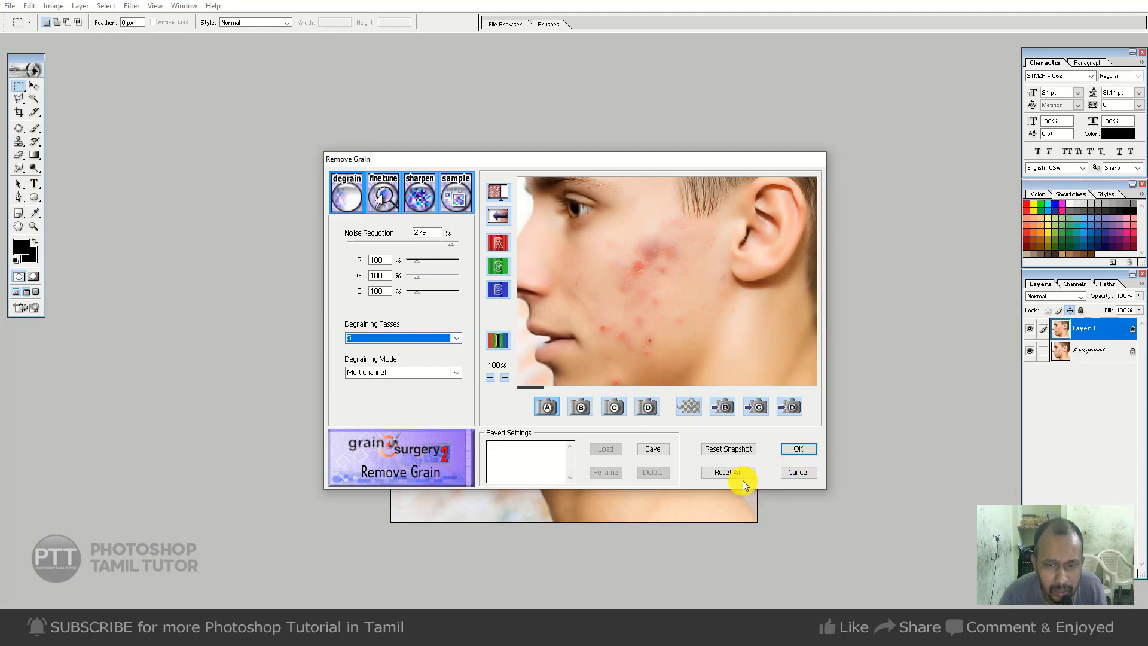
key(Return)
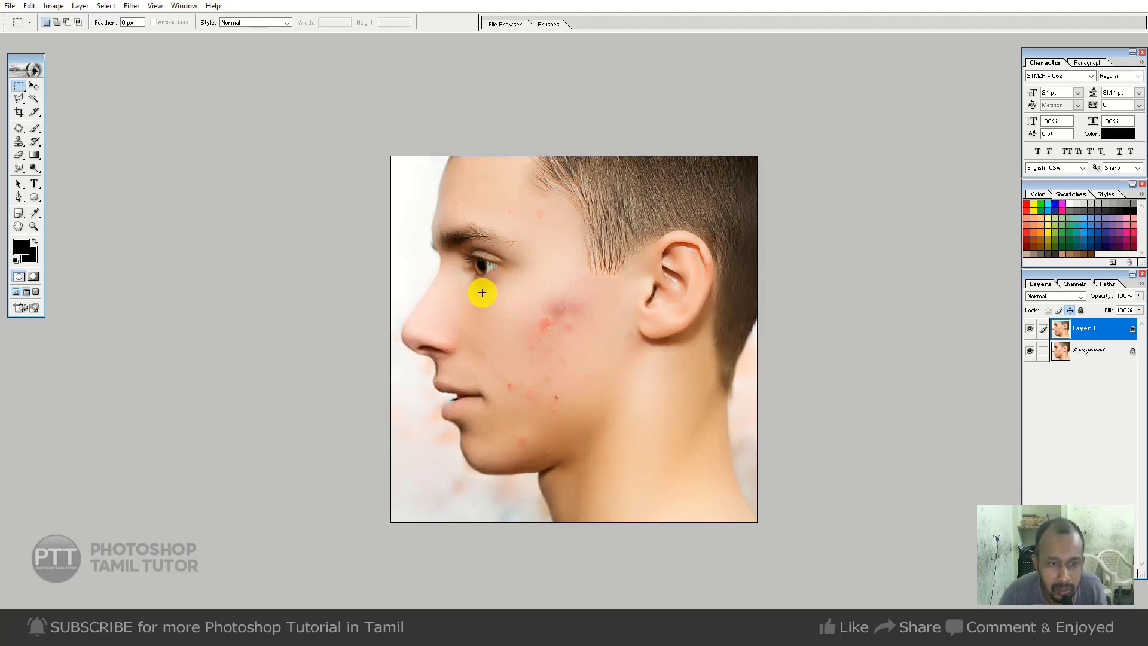
click(1029, 330)
click(1029, 331)
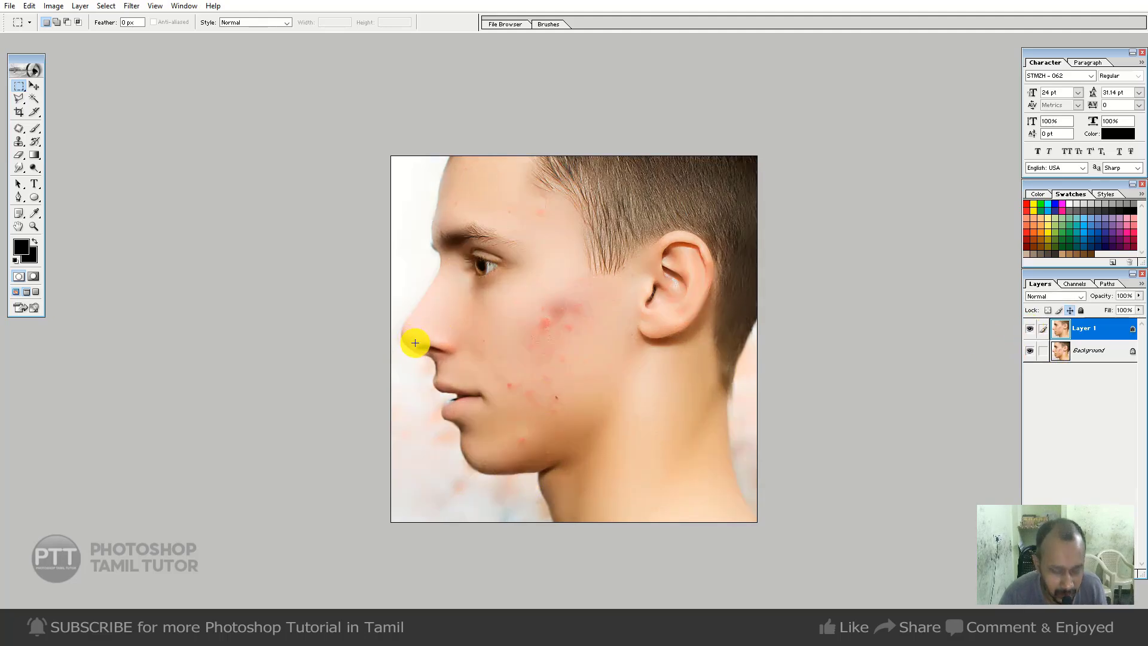
Select the skin of the cheek, jaw and forehead with a freehand Lasso outline and feather the selection
key(l)
mouse_move(654, 419)
mouse_down()
mouse_move(590, 457)
mouse_move(487, 460)
mouse_move(473, 441)
mouse_move(488, 406)
mouse_move(462, 373)
mouse_move(467, 330)
mouse_move(530, 252)
mouse_up()
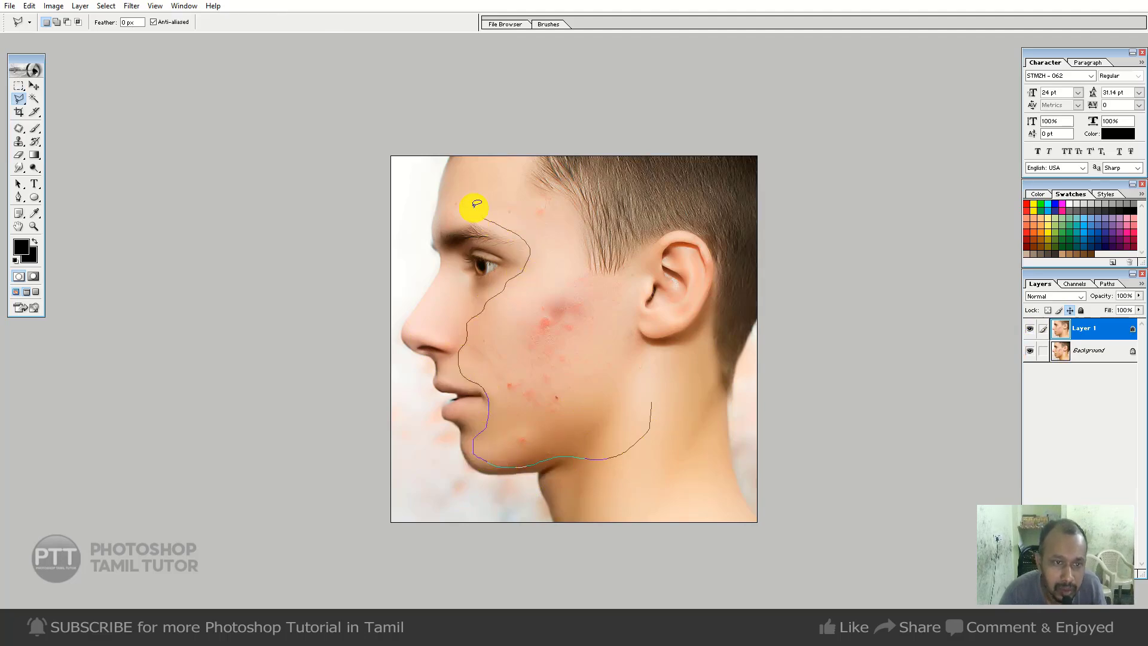
mouse_move(540, 190)
mouse_down()
mouse_move(601, 280)
mouse_move(646, 257)
mouse_move(643, 334)
mouse_move(669, 396)
mouse_up()
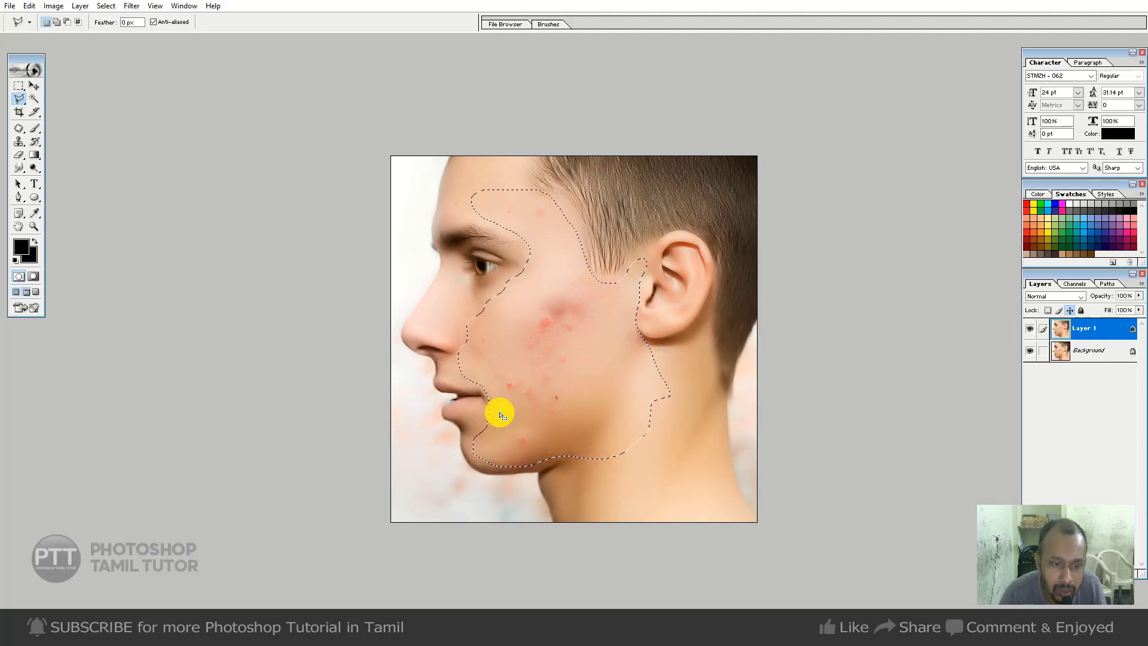
mouse_move(491, 202)
mouse_down()
mouse_move(448, 225)
mouse_move(437, 210)
mouse_move(480, 178)
mouse_move(520, 182)
mouse_up()
right_click(556, 238)
click(587, 264)
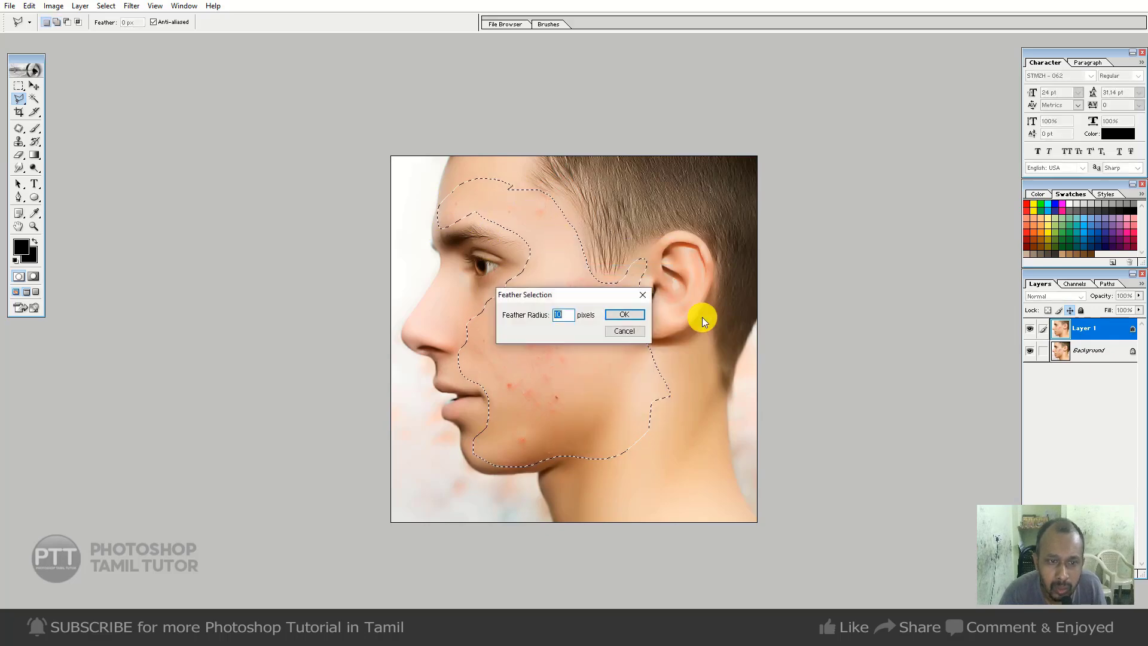
key(Return)
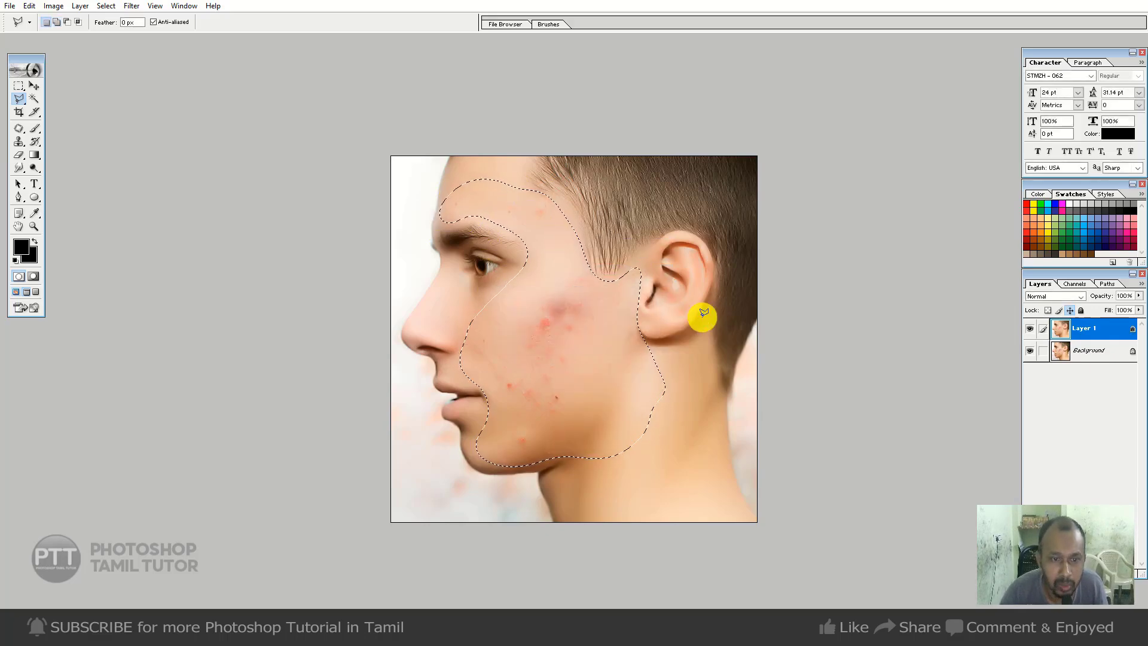
Reapply the Remove Grain 2 filter to the feathered skin selection on Layer 1
click(131, 6)
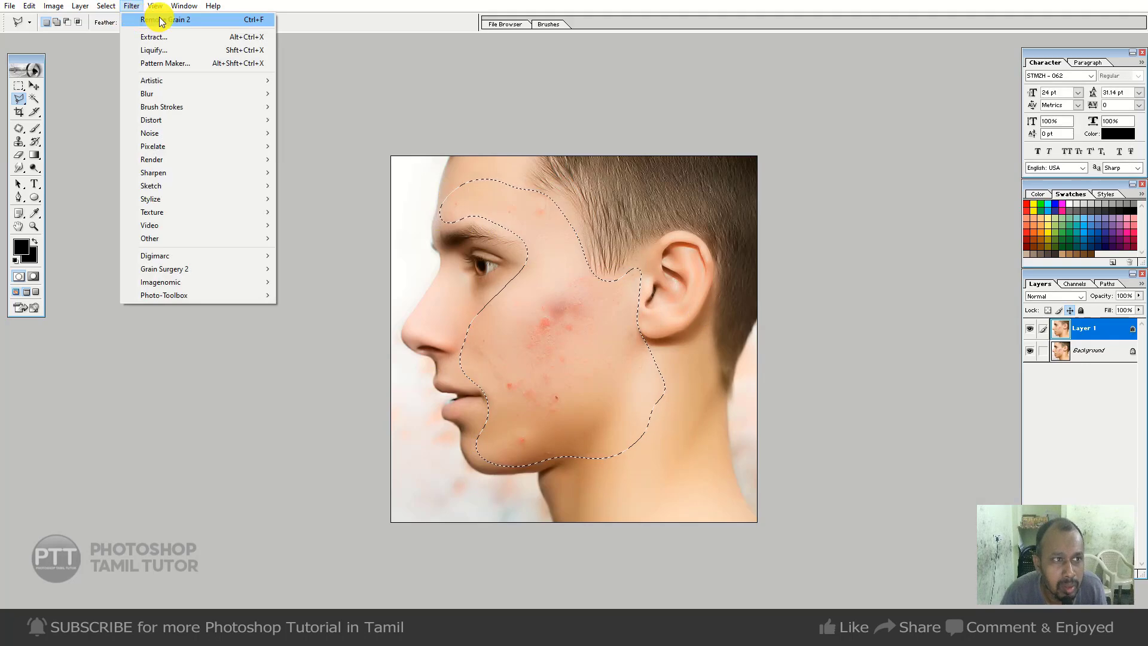
click(159, 18)
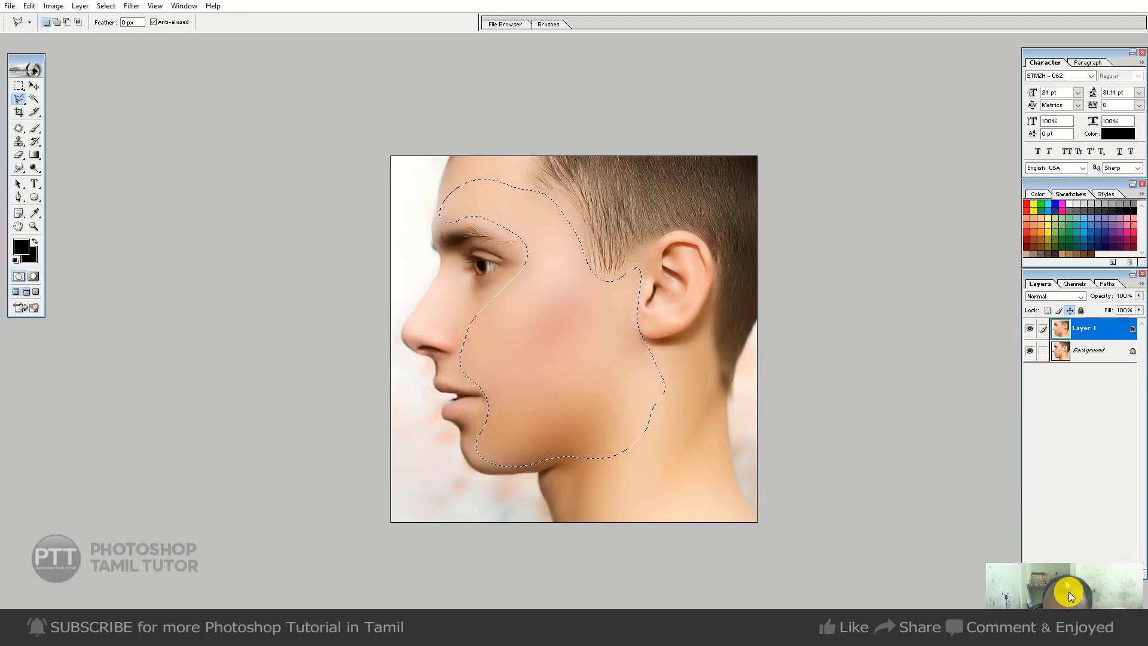
Clear the skin selection and give Layer 1 a full layer mask inverted to black
click(1059, 575)
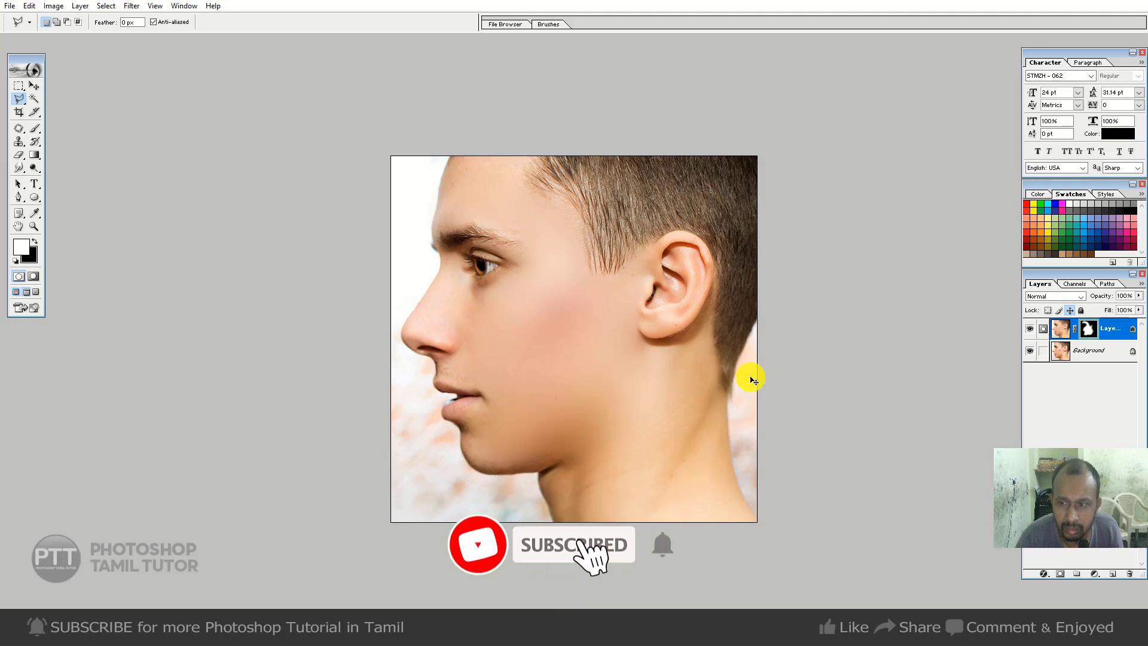
key(ctrl+z)
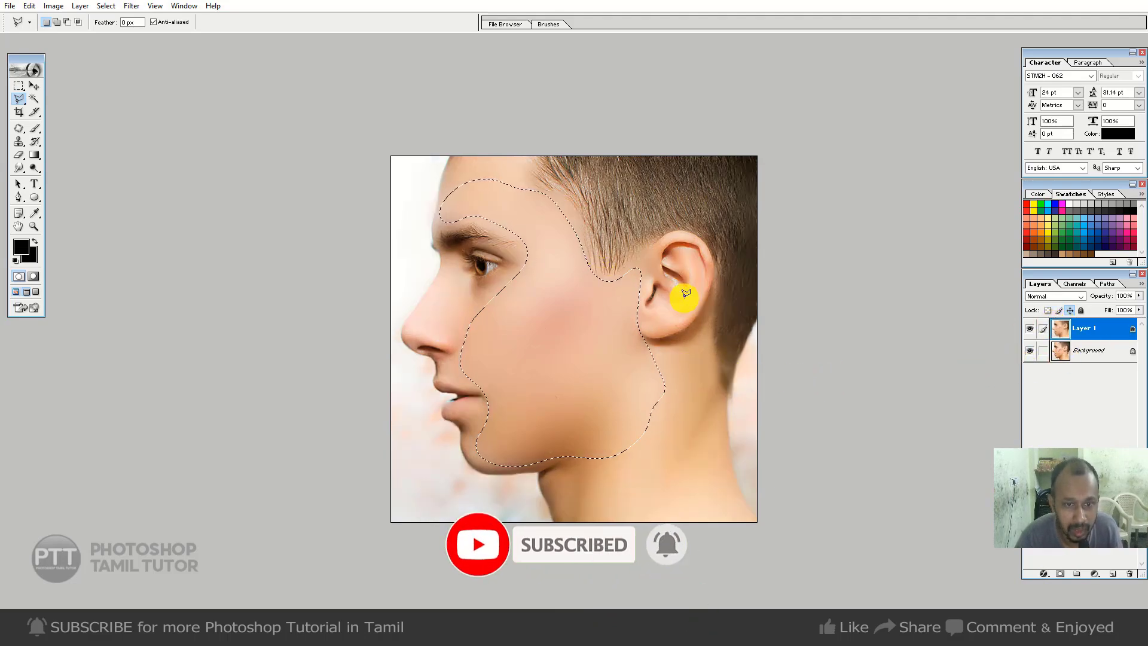
key(m)
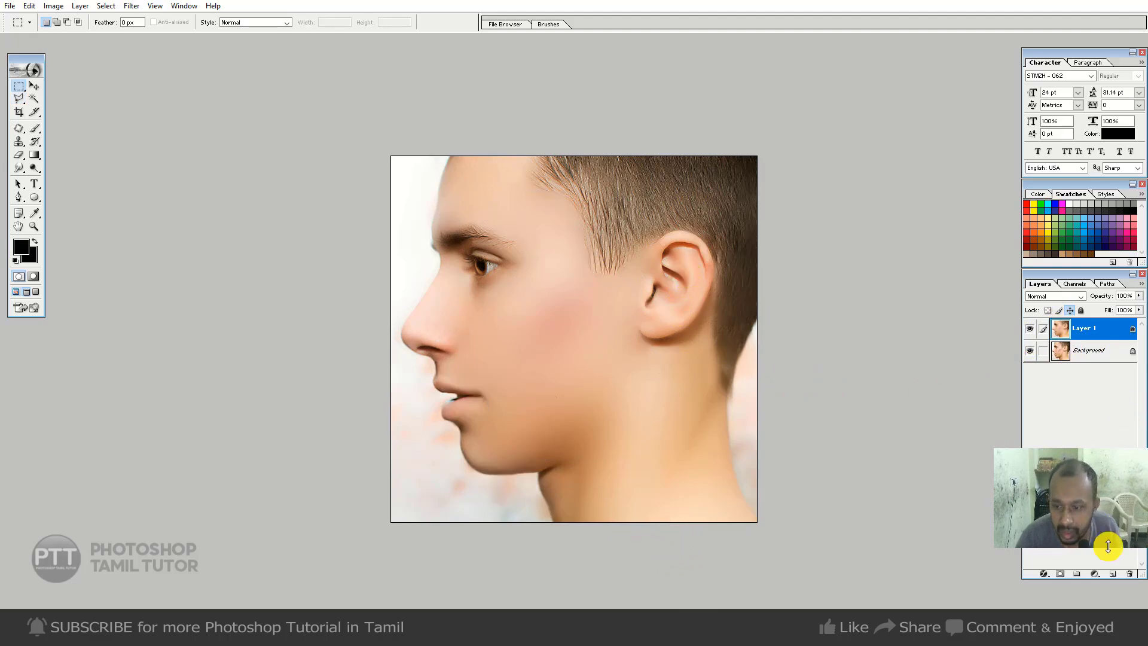
click(1067, 572)
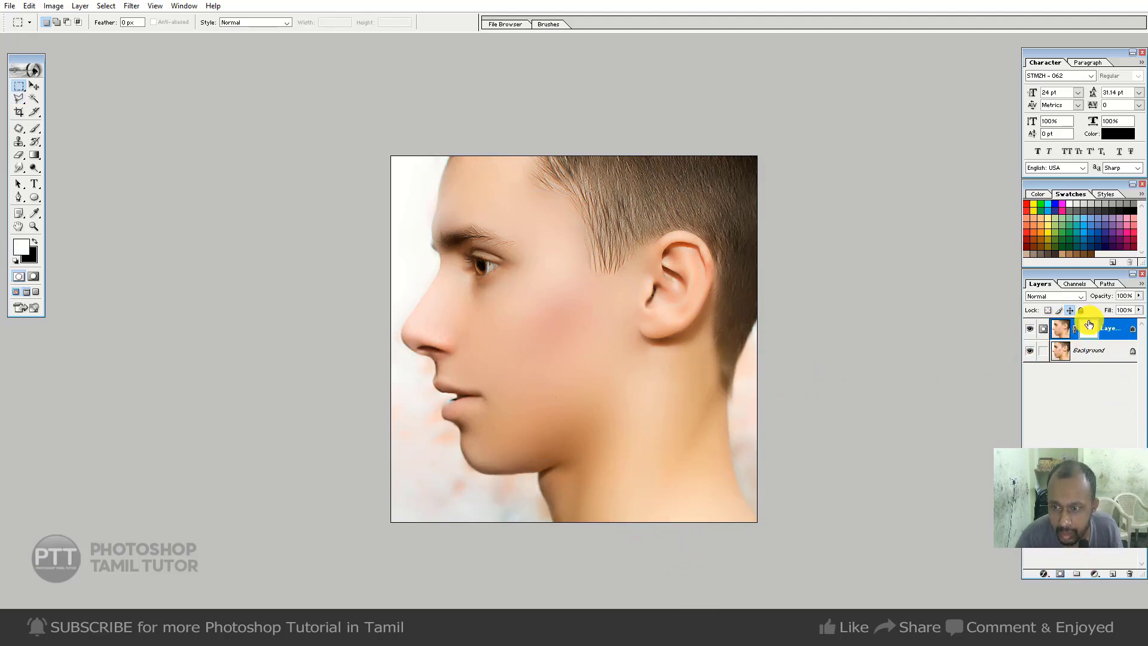
key(ctrl+i)
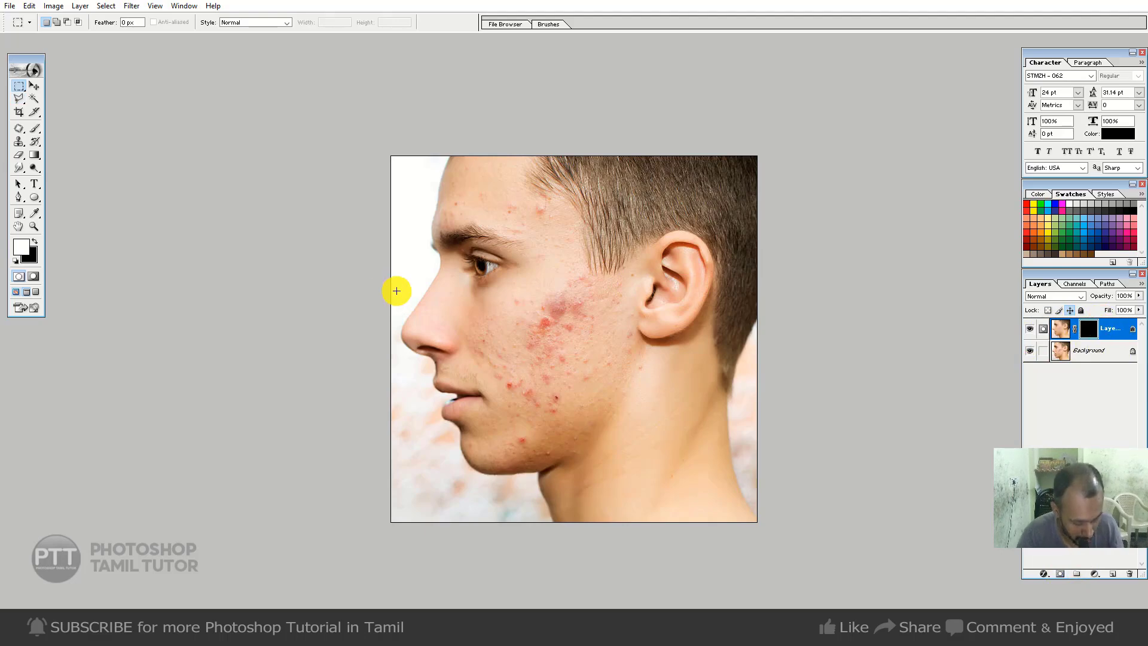
Paint white on Layer 1's mask over the forehead with a 150 px Brush at 50% opacity, and reduce the brush to 100 px
key(b)
mouse_move(468, 220)
mouse_down()
mouse_move(516, 210)
mouse_move(462, 215)
mouse_move(458, 187)
mouse_move(487, 190)
mouse_up()
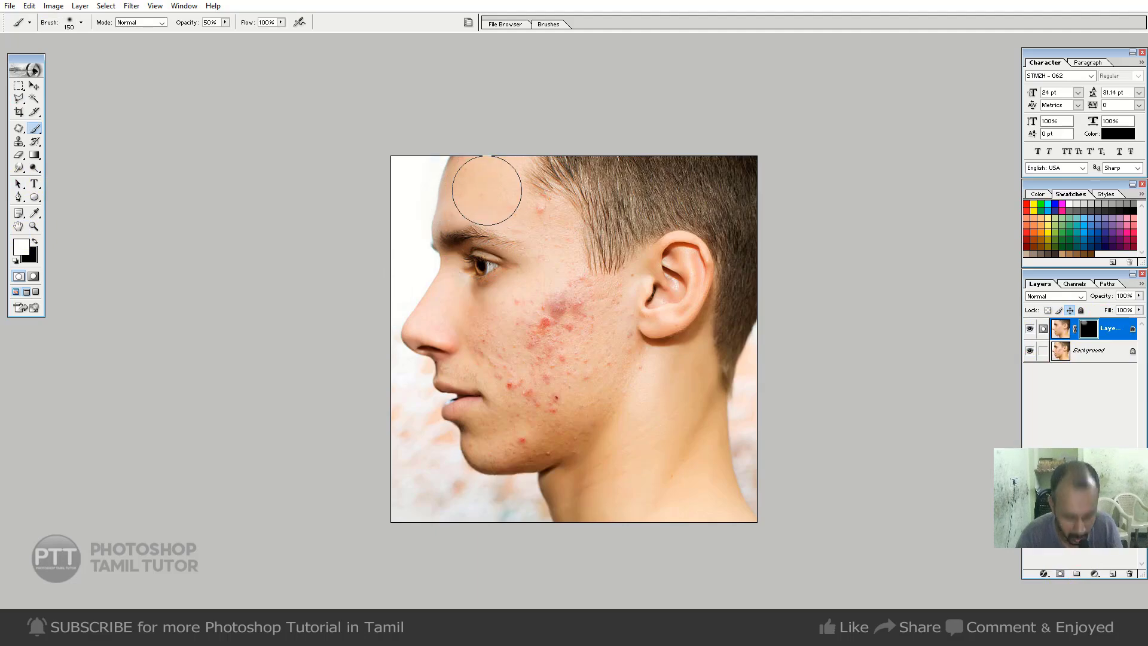
key(bracketleft)
key(bracketleft)
Compare the portrait with Layer 1 hidden and with its layer mask temporarily disabled
click(1029, 329)
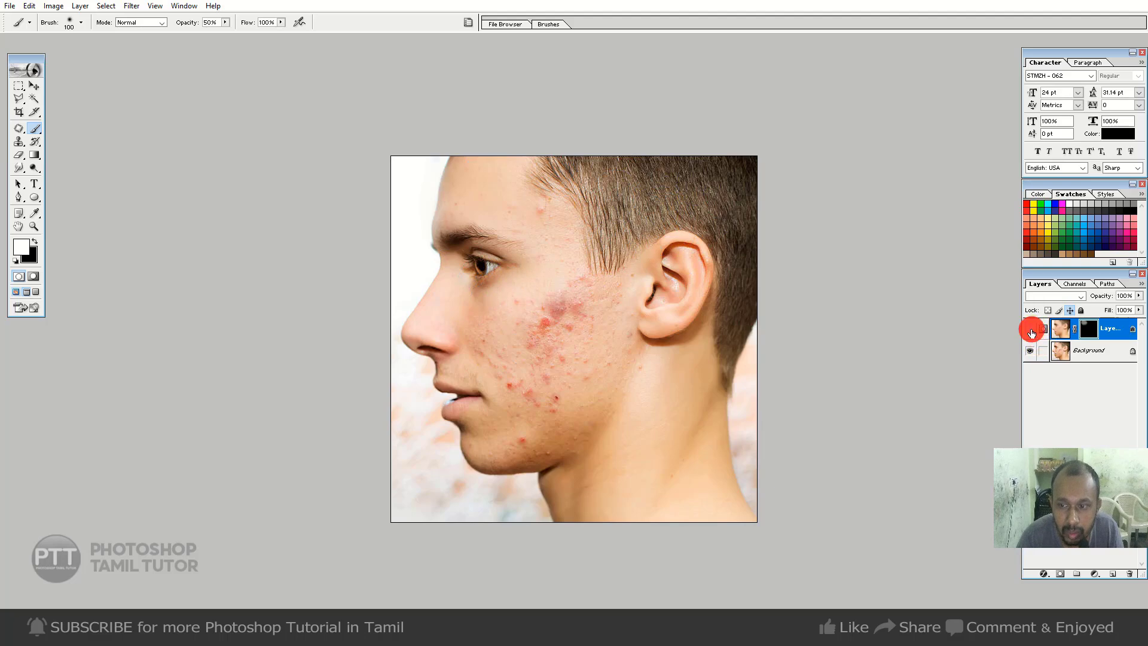
shift+click(1088, 328)
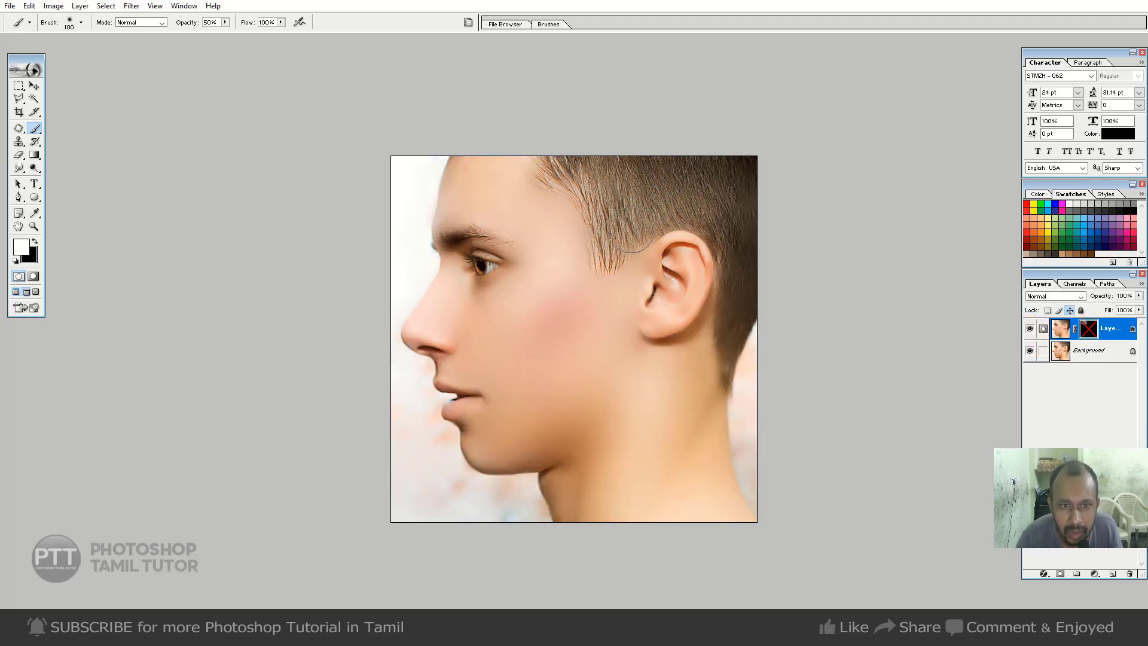
shift+click(1088, 328)
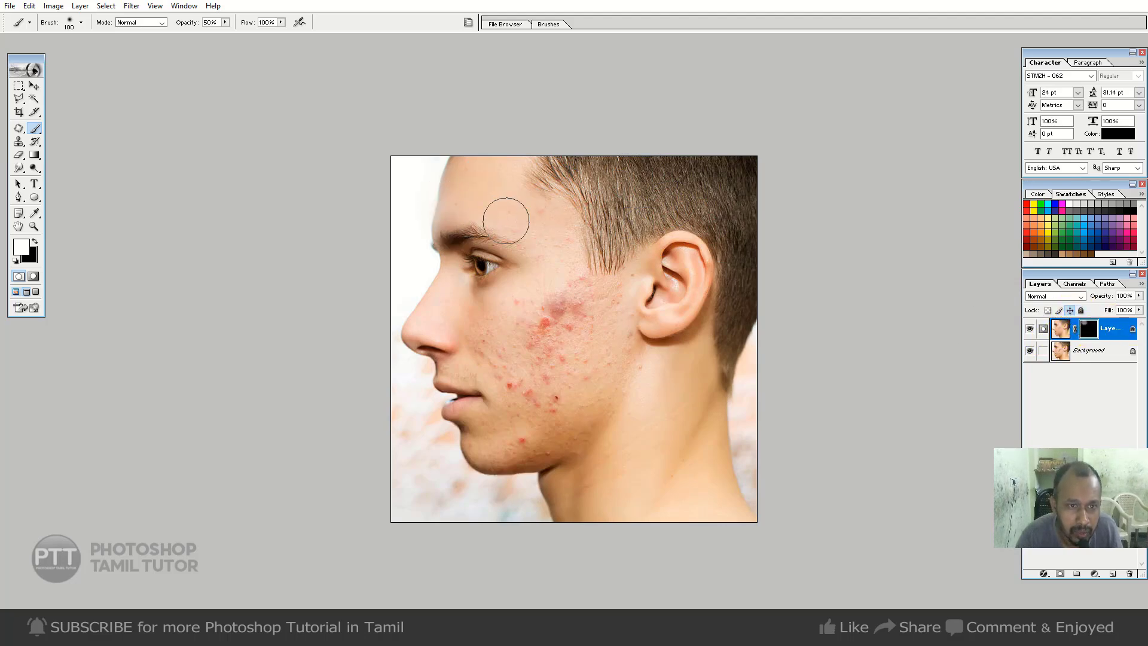
Paint white on the mask over the forehead, temple and upper cheek to reveal the smoothed skin
mouse_move(464, 165)
mouse_down()
mouse_move(494, 205)
mouse_move(527, 210)
mouse_move(556, 247)
mouse_move(469, 181)
mouse_up()
key(bracketright)
key(bracketright)
mouse_move(546, 287)
mouse_down()
mouse_move(574, 281)
mouse_move(580, 299)
mouse_move(600, 298)
mouse_up()
key(bracketleft)
key(bracketleft)
key(bracketleft)
key(bracketleft)
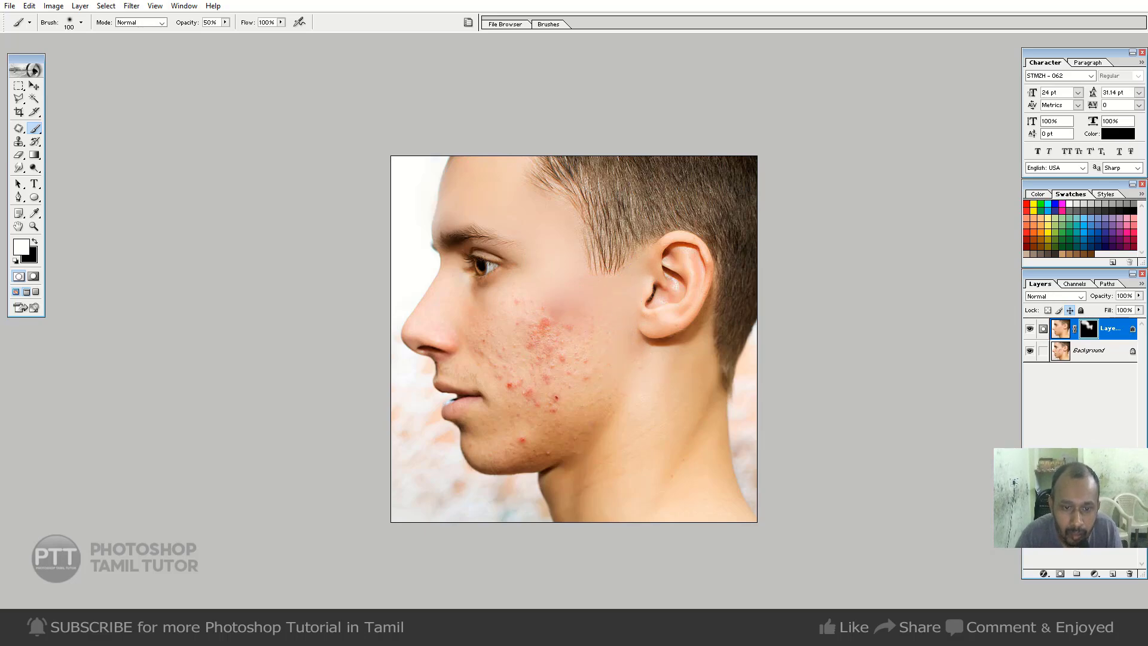
Paint white on the mask over the front of the cheek beside the nose and mouth
mouse_move(489, 343)
mouse_down()
mouse_move(468, 332)
mouse_move(484, 325)
mouse_move(432, 323)
mouse_move(527, 296)
mouse_move(469, 346)
mouse_up()
key(bracketleft)
key(bracketleft)
click(26, 140)
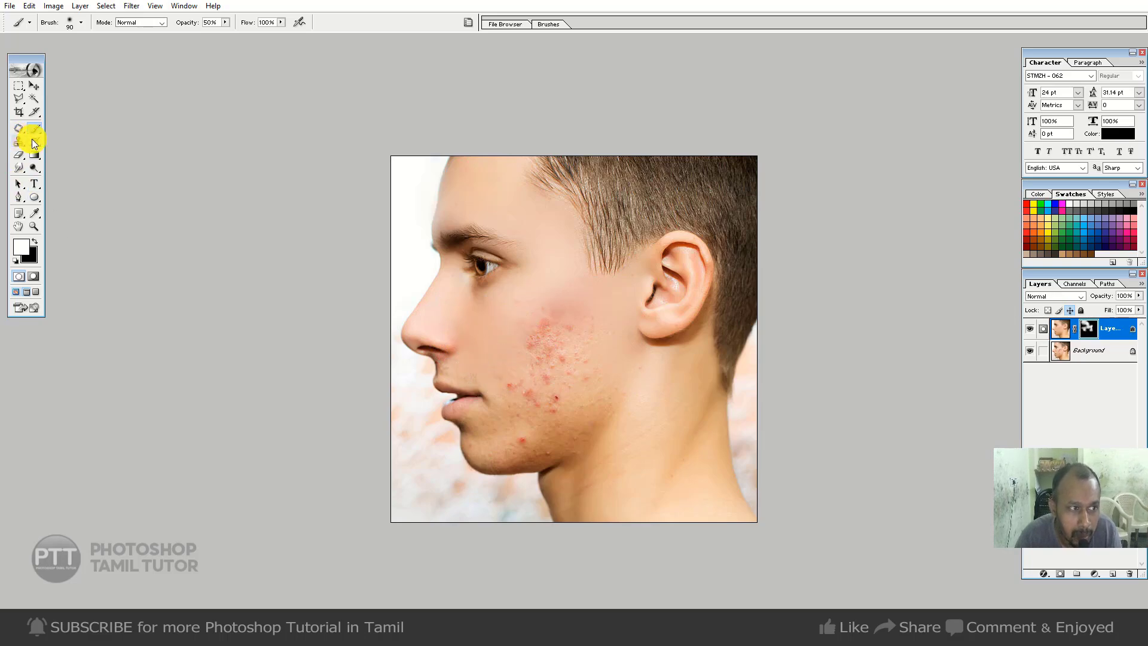
Paint white on the mask over the acne patch in the middle and lower cheek
key(bracketright)
drag(531, 333, 532, 305)
mouse_move(589, 323)
mouse_down()
mouse_move(573, 376)
mouse_move(583, 334)
mouse_move(564, 383)
mouse_move(564, 357)
mouse_move(544, 384)
mouse_up()
key(bracketleft)
key(bracketleft)
key(bracketleft)
key(bracketleft)
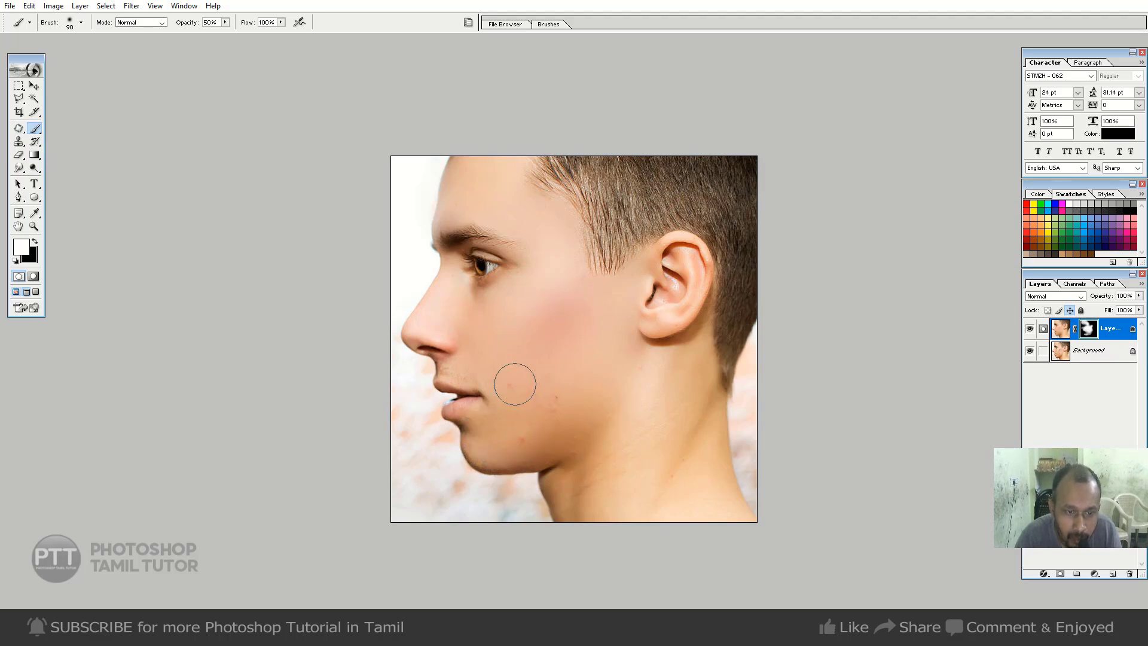
Paint white on the mask over the chin, jaw and neck, and reduce the brush to 50 px
drag(544, 425, 516, 440)
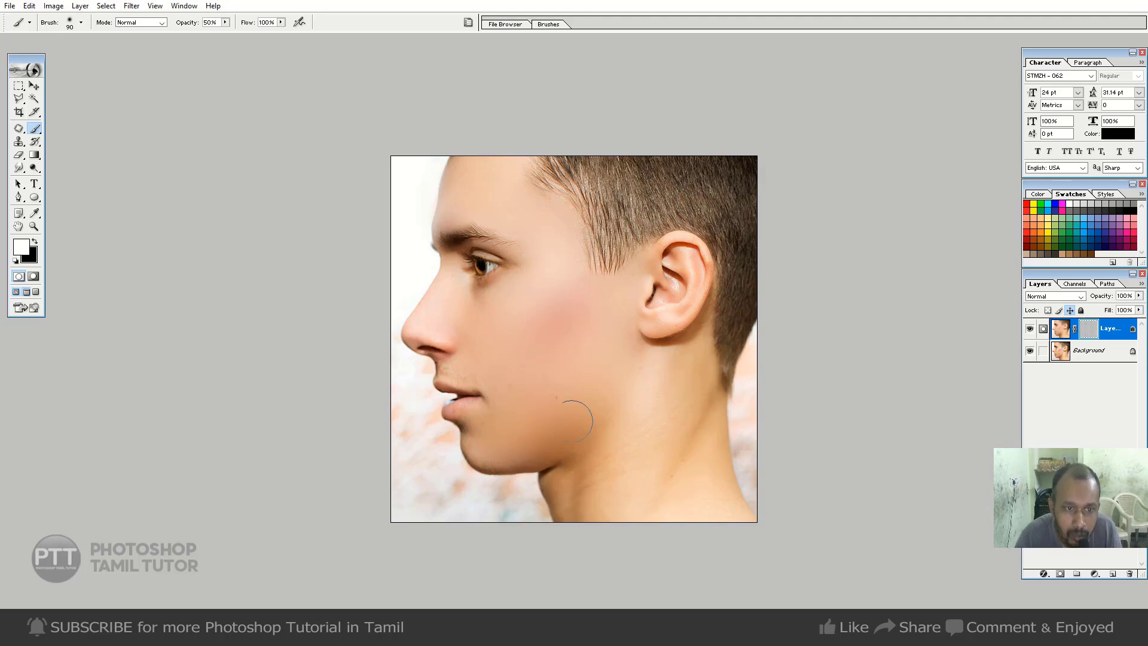
drag(574, 439, 537, 439)
key(bracketright)
mouse_move(640, 472)
mouse_down()
mouse_move(649, 413)
mouse_move(675, 397)
mouse_move(623, 507)
mouse_move(566, 492)
mouse_move(580, 507)
mouse_move(663, 453)
mouse_move(669, 373)
mouse_move(665, 408)
mouse_move(615, 425)
mouse_up()
key(bracketleft)
key(bracketleft)
key(bracketleft)
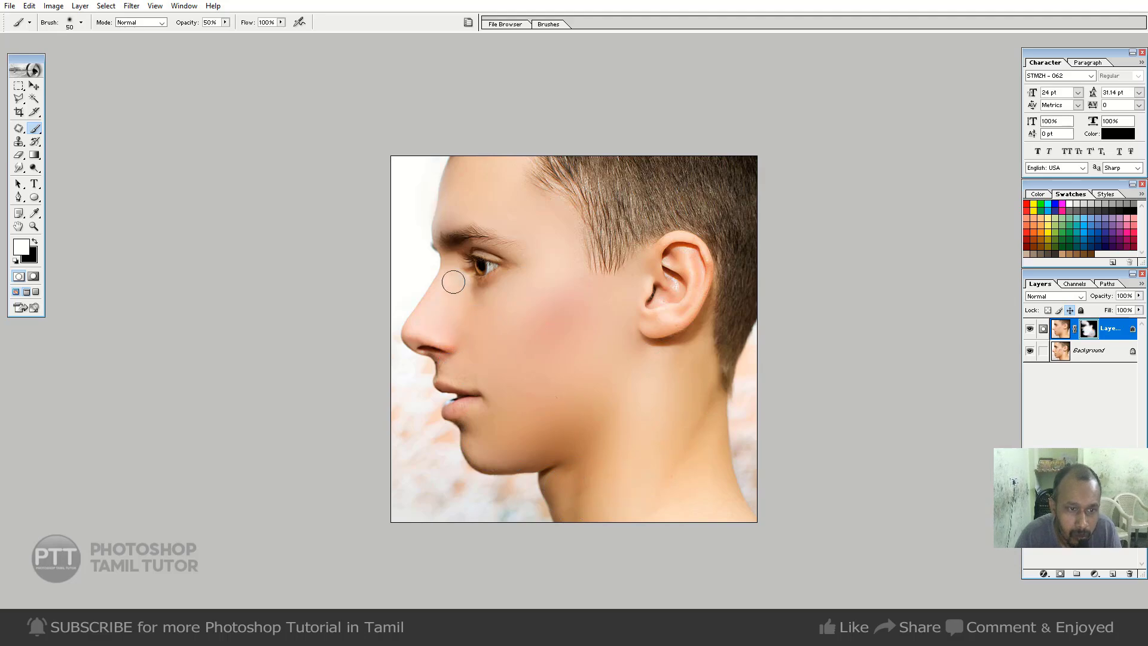
Compare the retouch with the original by toggling Layer 1, and merge the visible layers
click(1030, 329)
click(1029, 329)
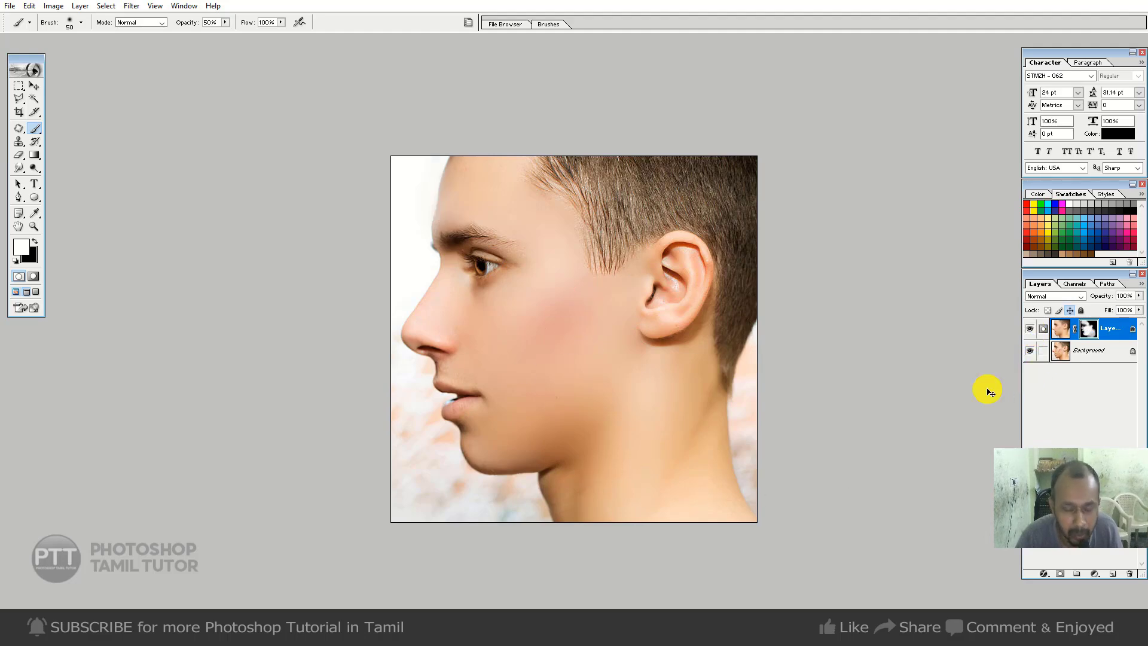
key(ctrl+shift+e)
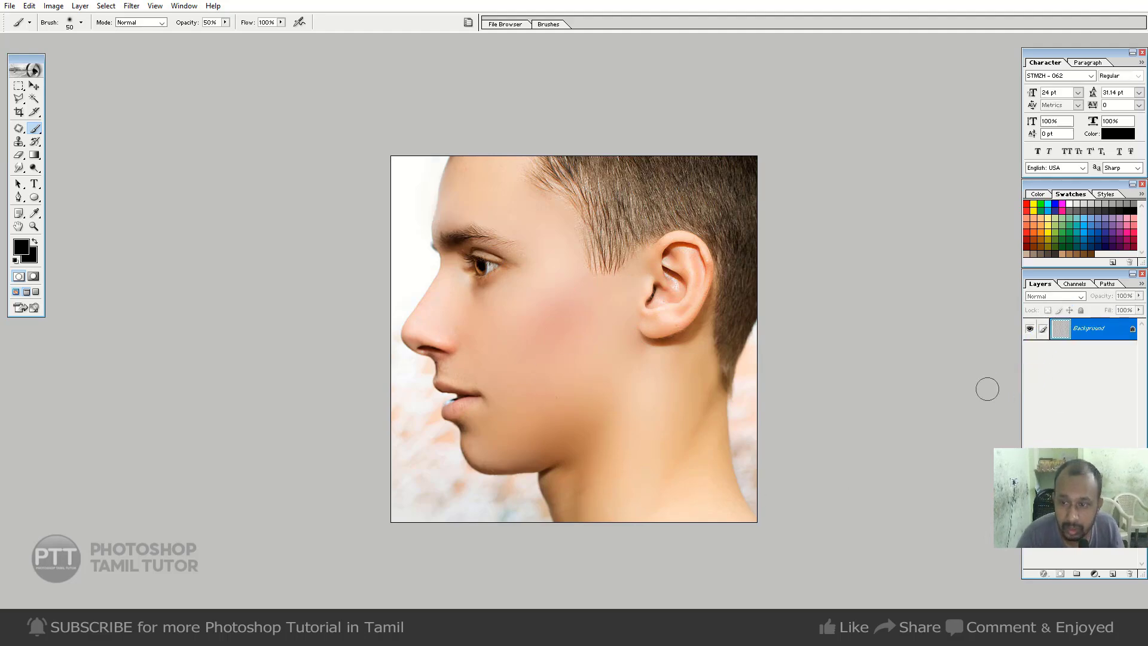
Sharpen the merged portrait with Unsharp Mask at Amount 69% and Radius 1.7 pixels
click(131, 6)
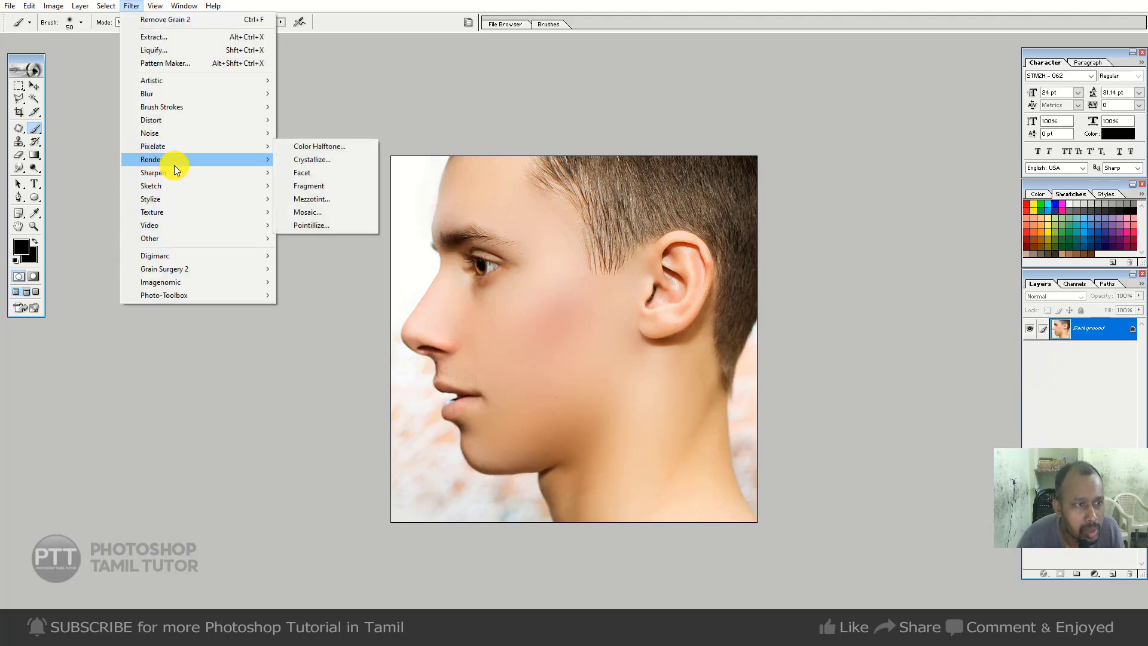
mouse_move(174, 171)
click(295, 211)
drag(539, 201, 875, 198)
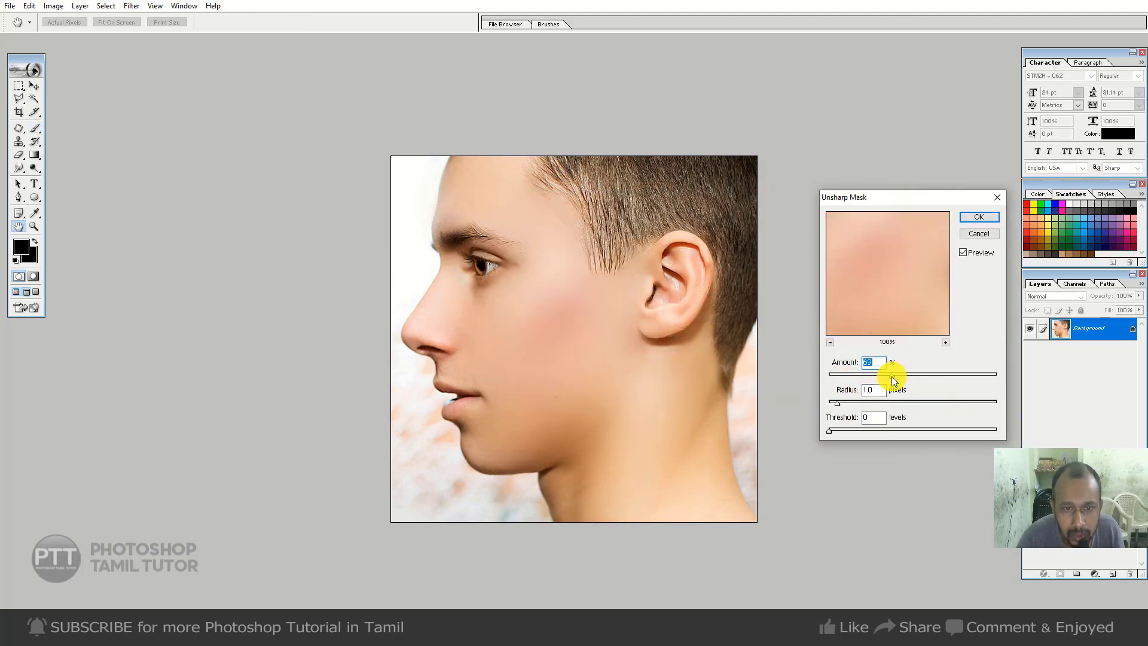
drag(836, 402, 848, 403)
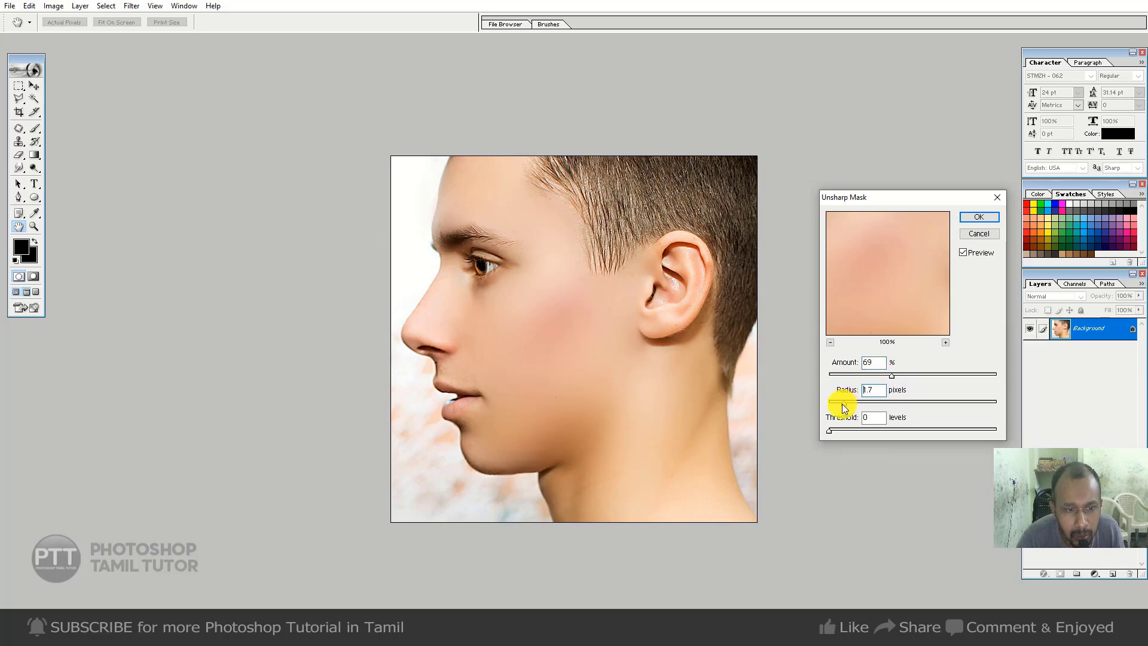
click(979, 217)
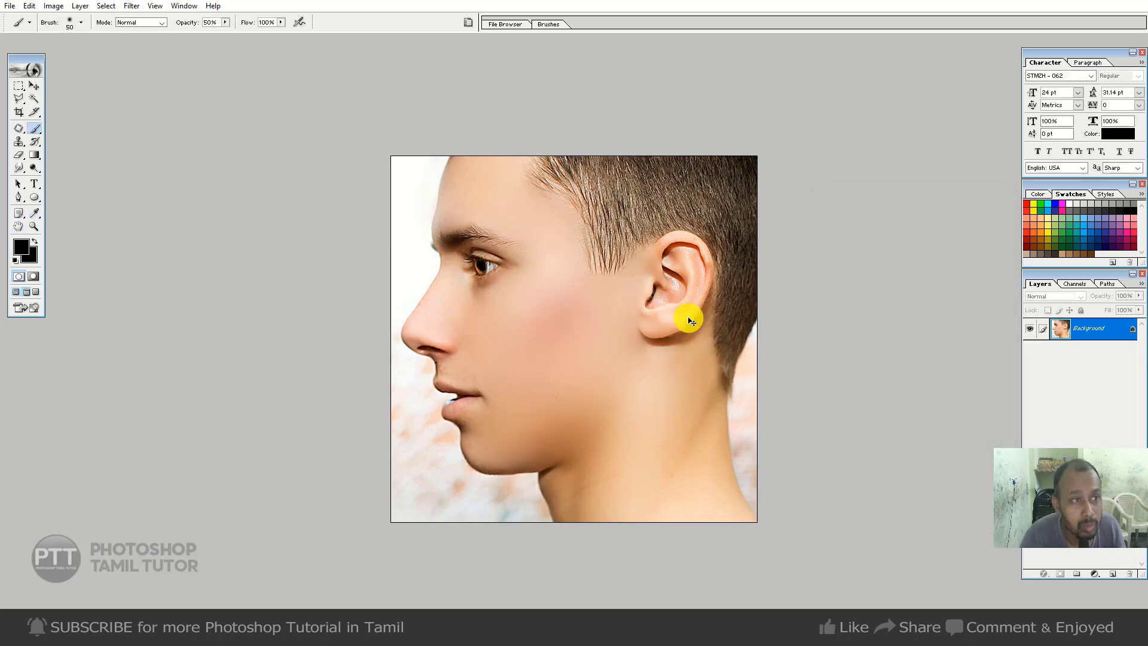
Open the portrait before1 from the Desktop and duplicate its Background layer
key(ctrl+o)
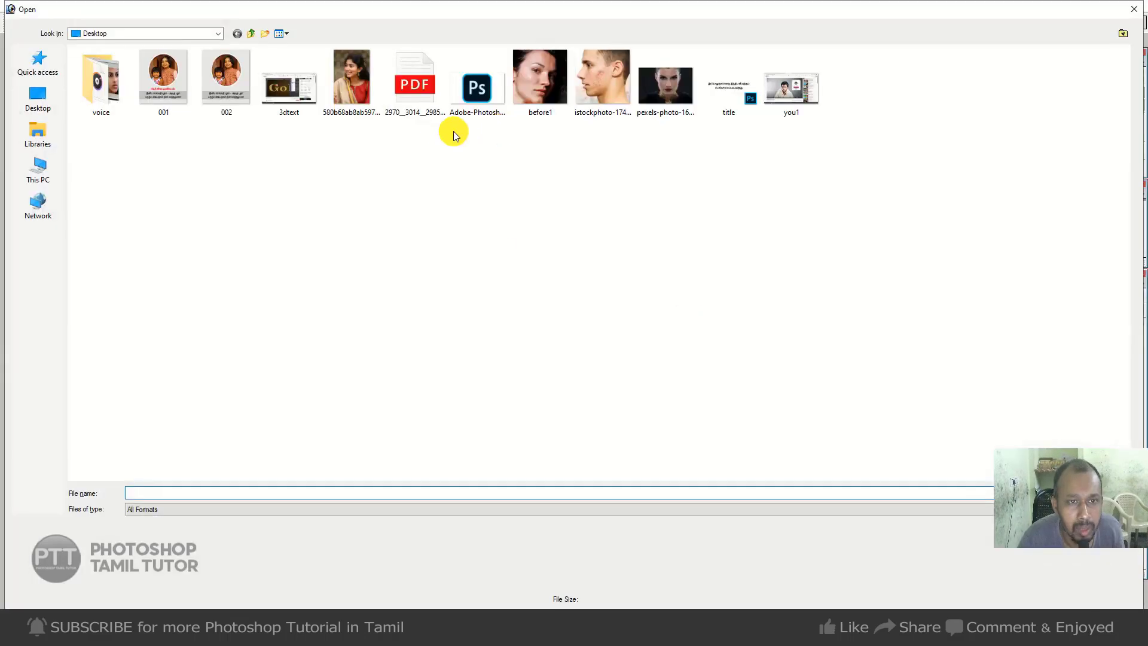
double_click(531, 92)
key(f)
key(ctrl+plus)
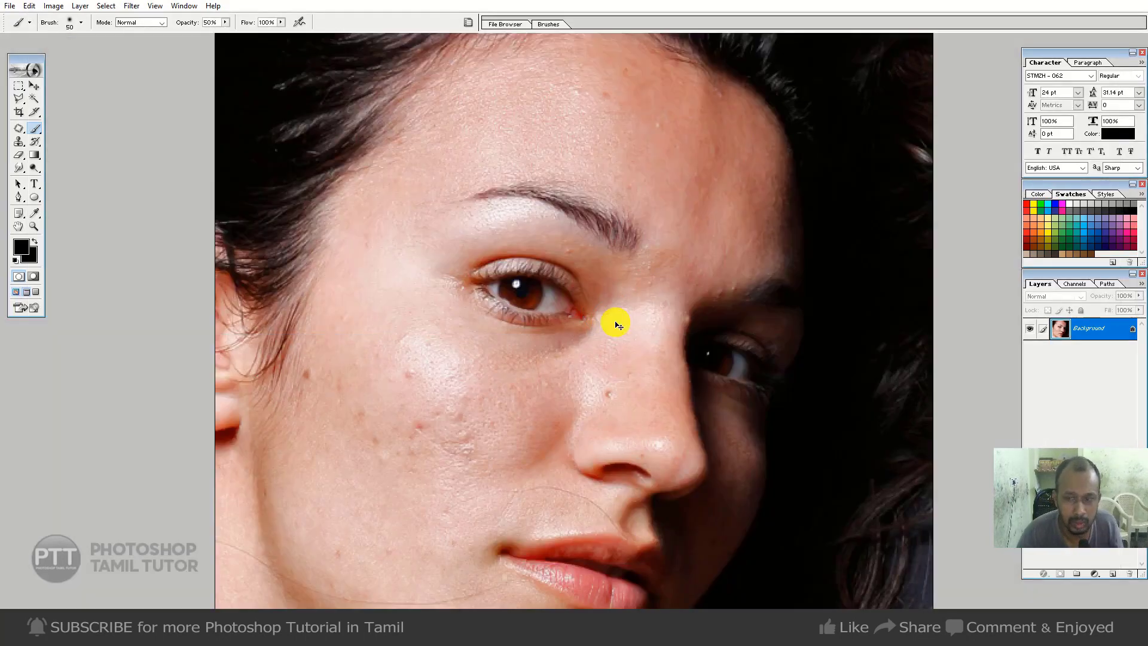
key(ctrl+j)
Apply Grain Surgery 2's Remove Grain 2 filter to Layer 1 with 279% Noise Reduction and 5 Degraining Passes, checking the face in the preview
click(131, 6)
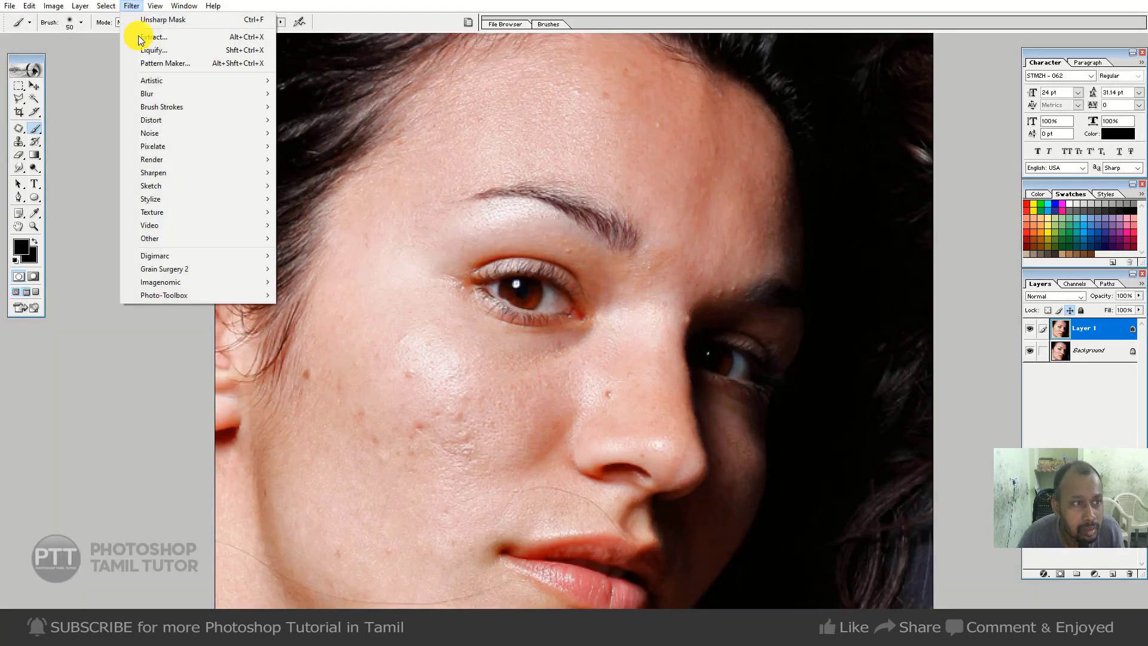
mouse_move(197, 269)
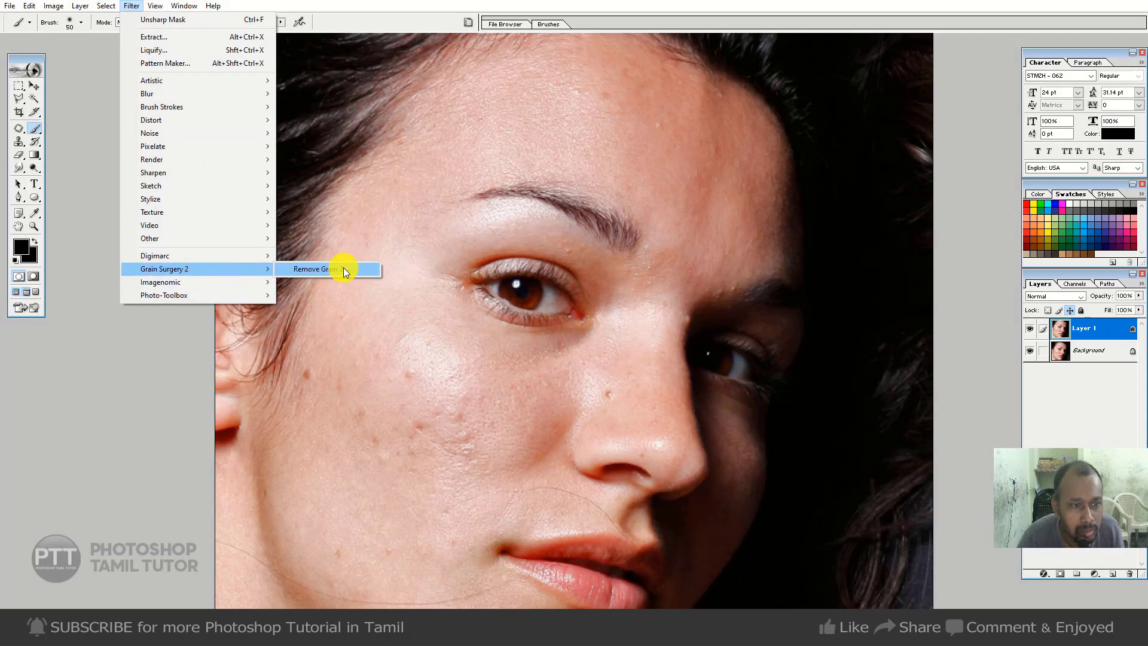
click(343, 267)
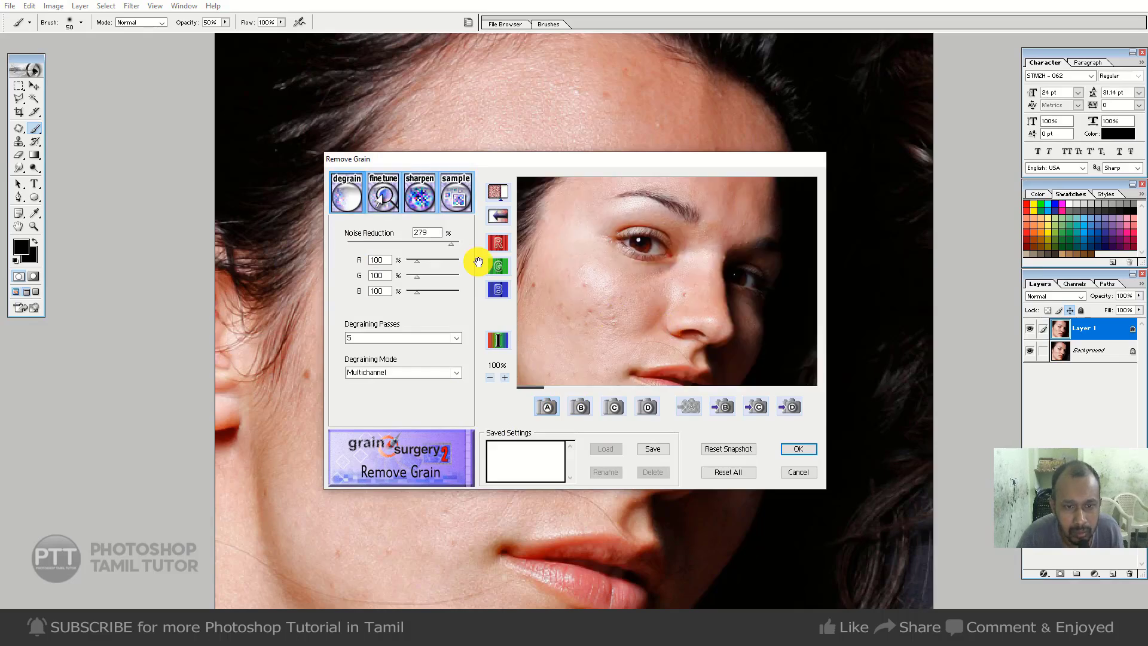
drag(614, 336, 585, 324)
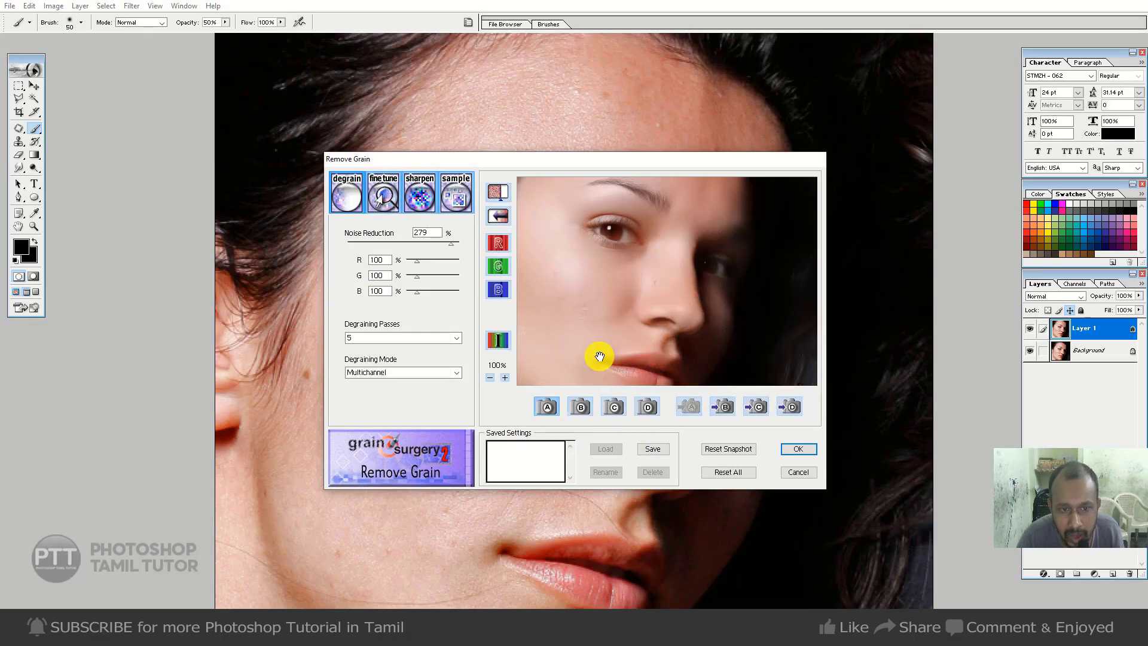
click(799, 449)
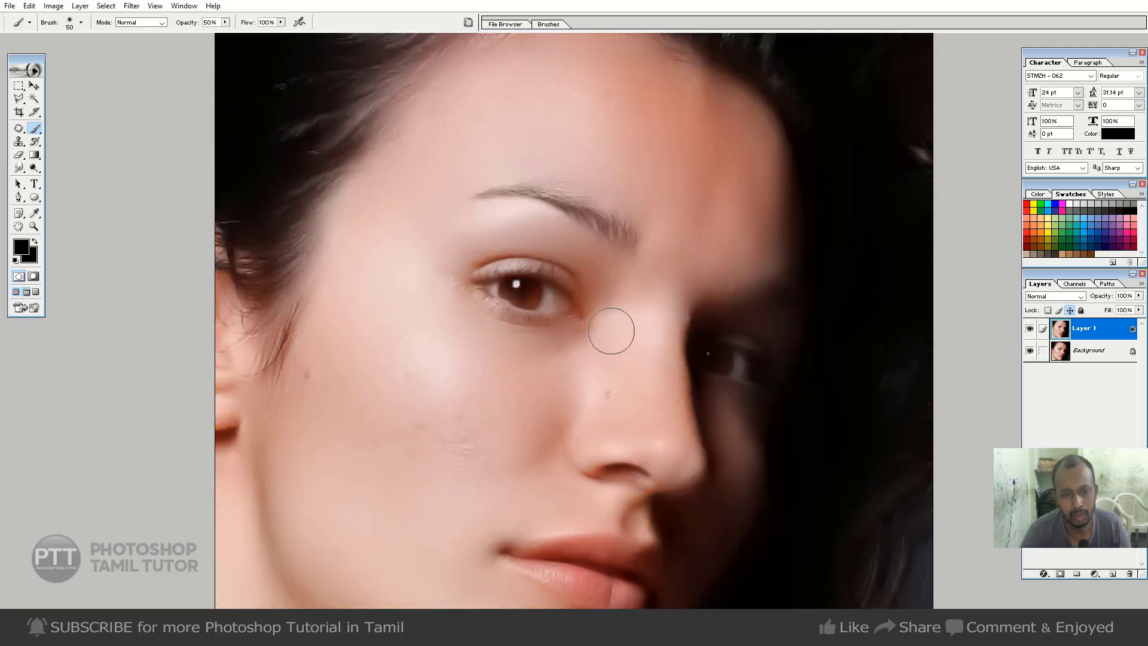
Add a layer mask to the woman's smoothed Layer 1 and invert it to black
key(ctrl+minus)
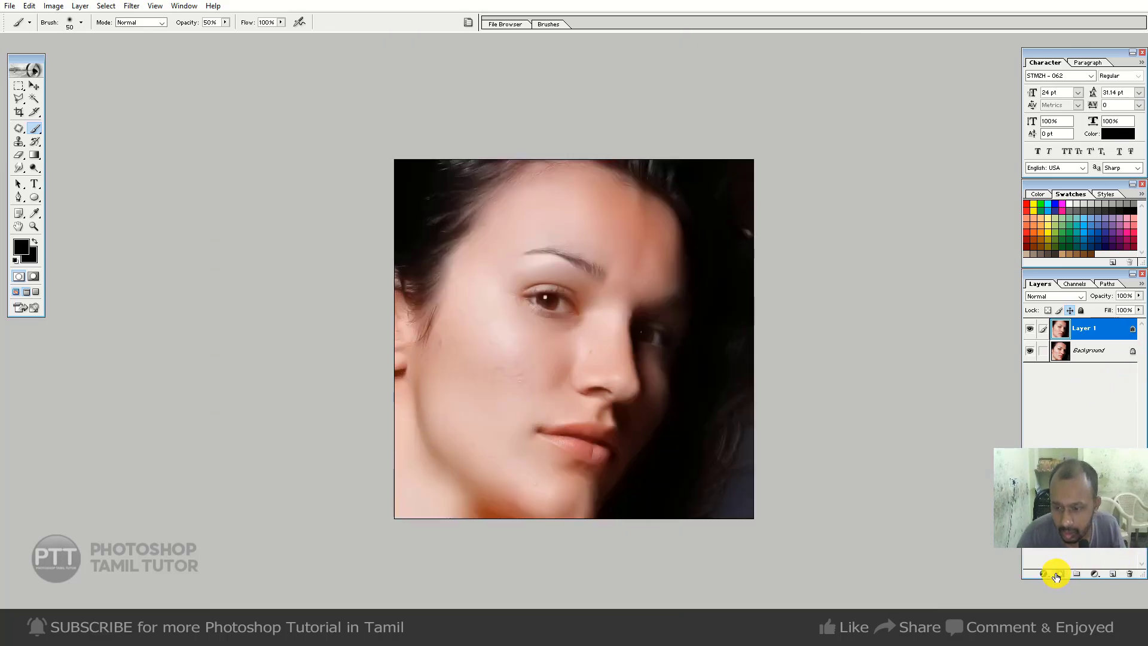
click(1059, 575)
key(ctrl+i)
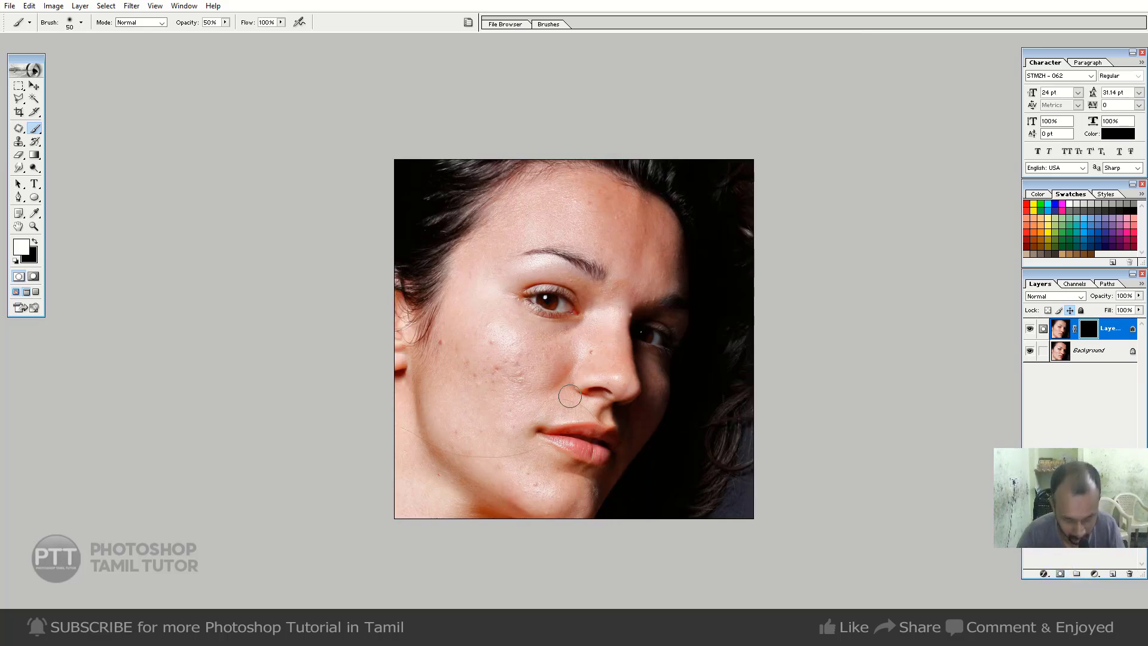
Paint white on the mask over the woman's blemished cheek with a 175 px brush, and reduce the brush to 125 px
key(bracketright)
key(bracketright)
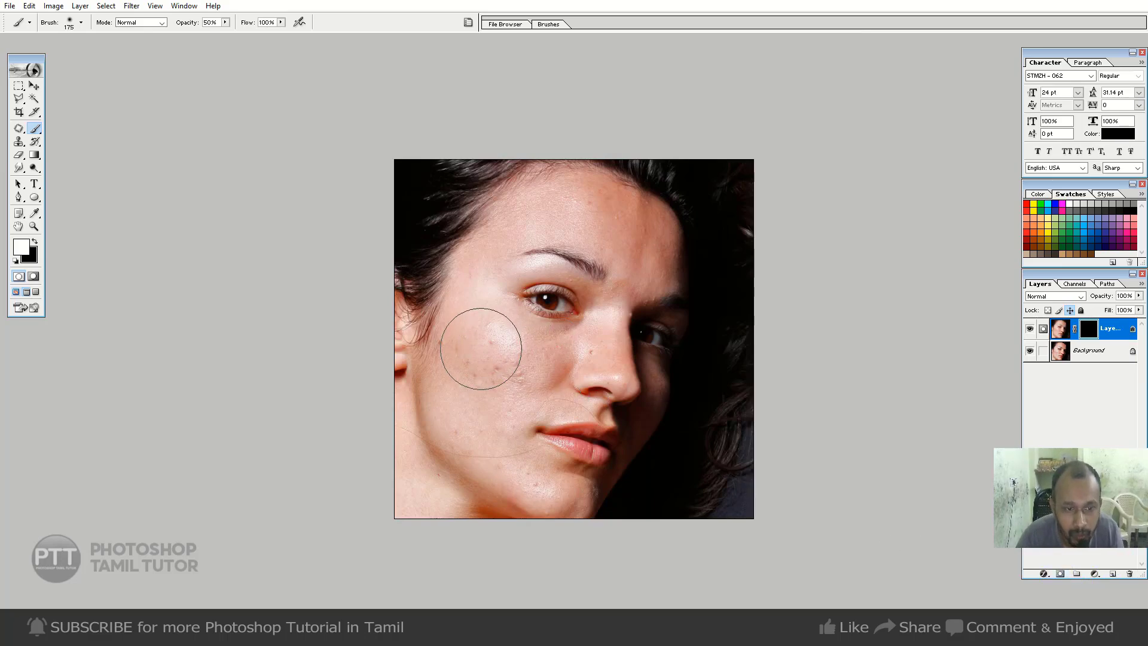
drag(492, 344, 464, 364)
key(bracketleft)
key(bracketleft)
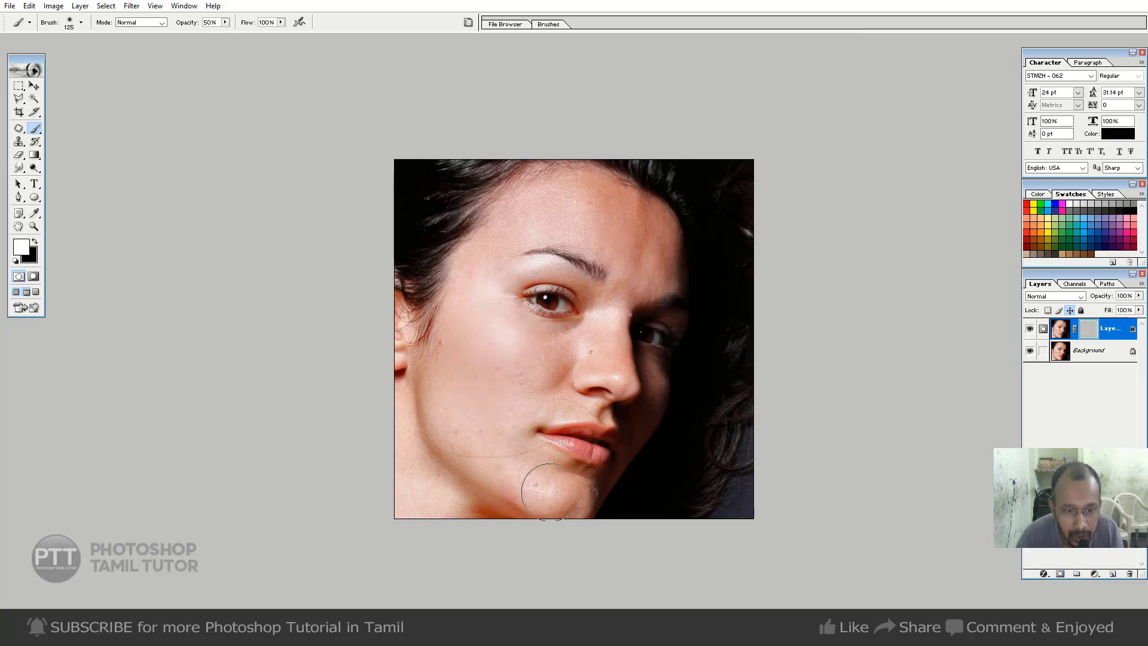
Paint white on Layer 1's mask over the woman's chin, jaw and forehead, down to between the eyebrows
key(bracketright)
key(bracketright)
key(bracketright)
key(bracketright)
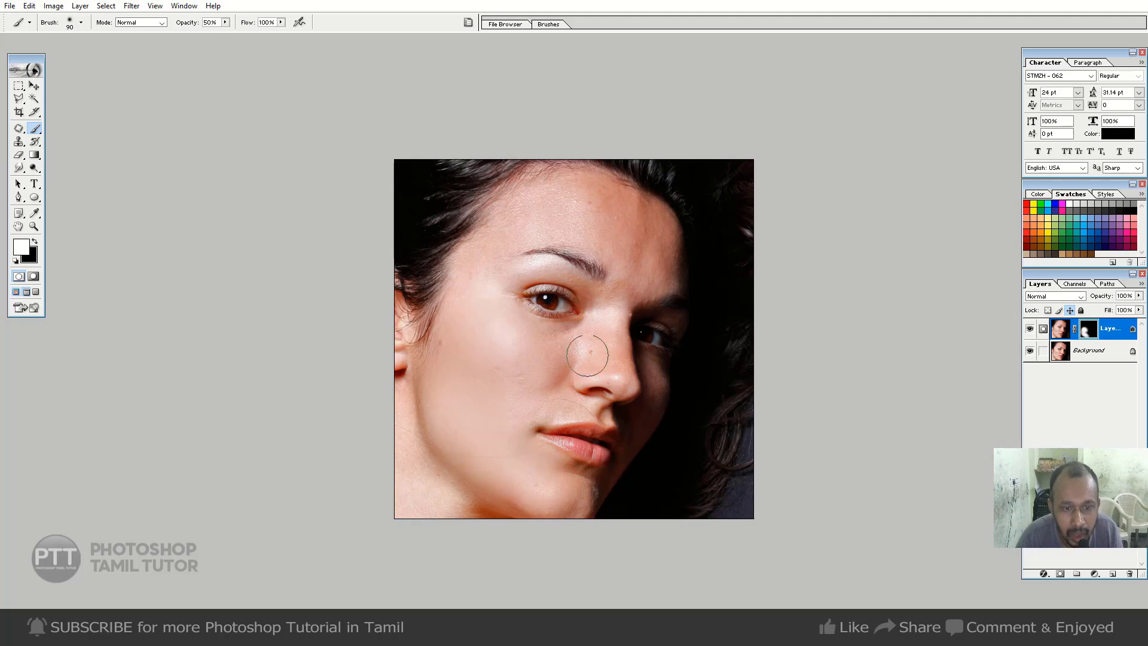
mouse_move(588, 210)
mouse_down()
mouse_move(477, 260)
mouse_move(461, 292)
mouse_move(588, 304)
mouse_up()
key(bracketleft)
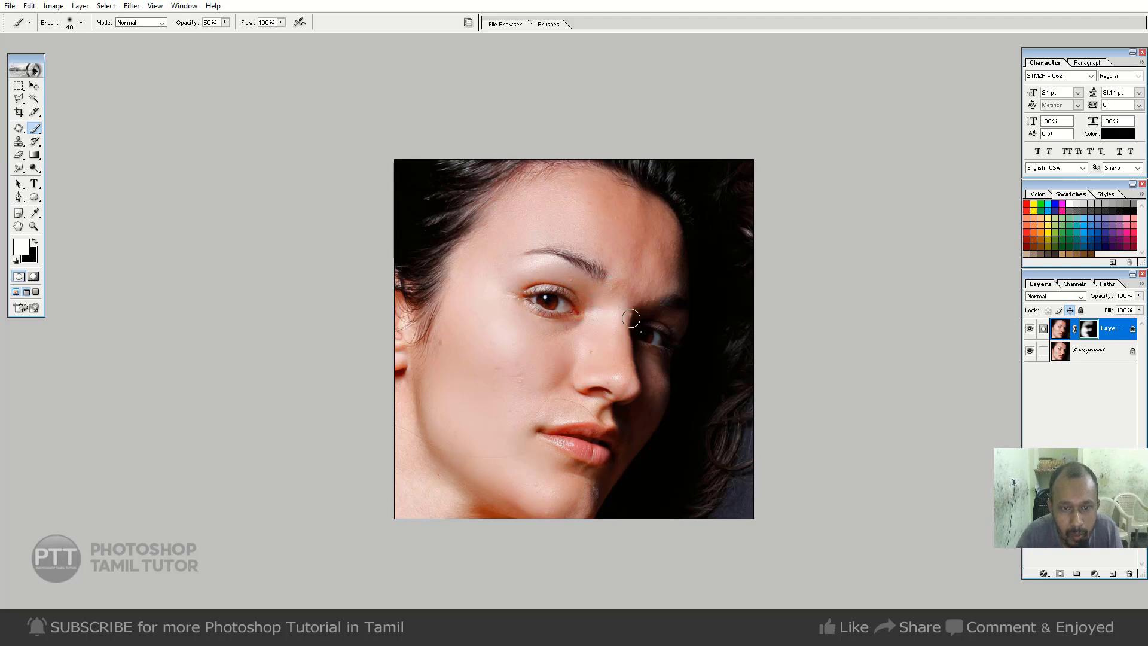
Paint white on the mask around the woman's nose and upper lip, and enlarge the brush to 100 px
key(bracketright)
key(bracketright)
drag(627, 384, 577, 401)
key(bracketright)
key(bracketright)
key(bracketright)
key(bracketright)
key(bracketright)
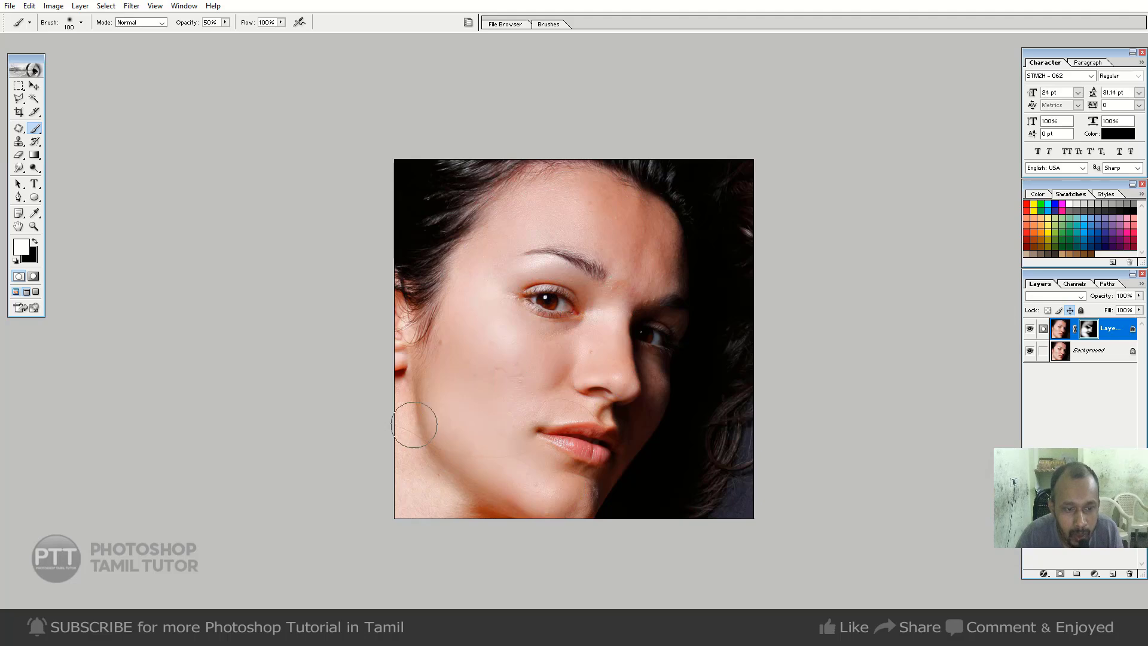
Smooth the woman's neck, chin and upper forehead by painting white on the mask, reducing the brush to 90 px and 60 px
key(bracketleft)
key(bracketleft)
key(bracketleft)
key(bracketleft)
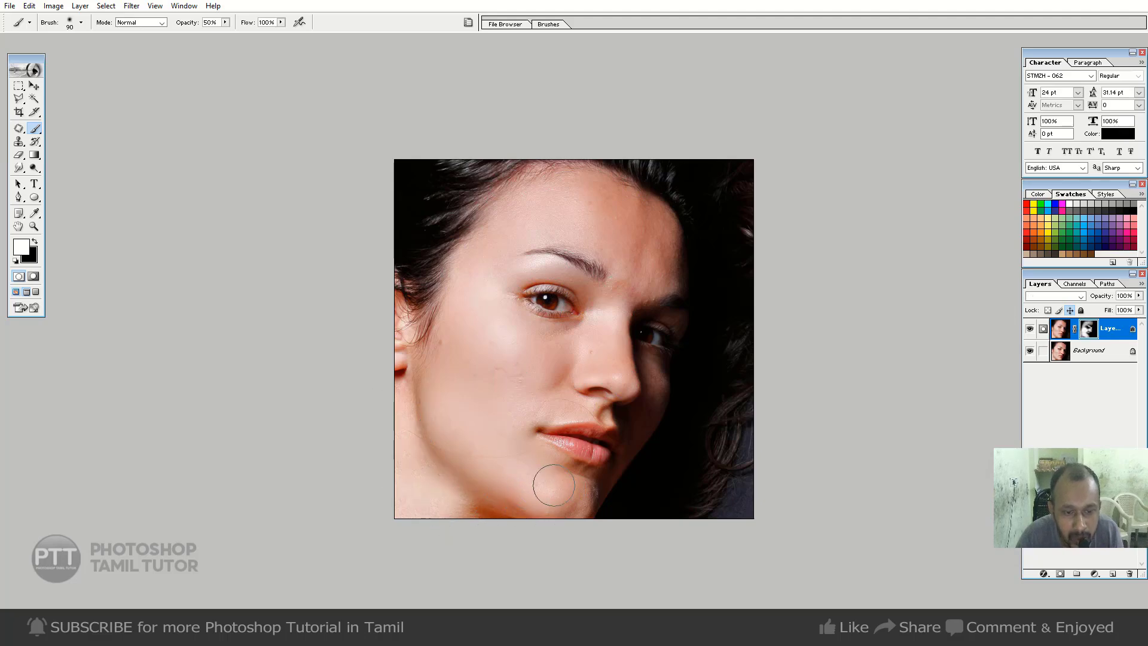
drag(593, 489, 563, 490)
mouse_move(594, 215)
mouse_down()
mouse_move(554, 211)
mouse_move(549, 225)
mouse_move(537, 193)
mouse_up()
key(bracketleft)
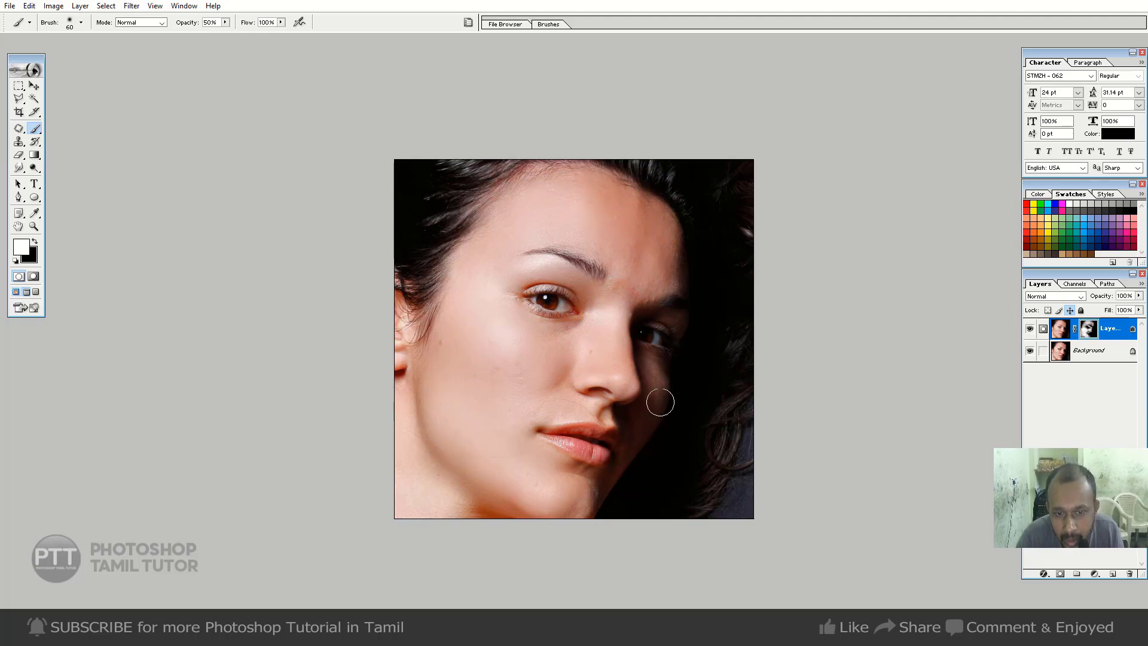
click(627, 473)
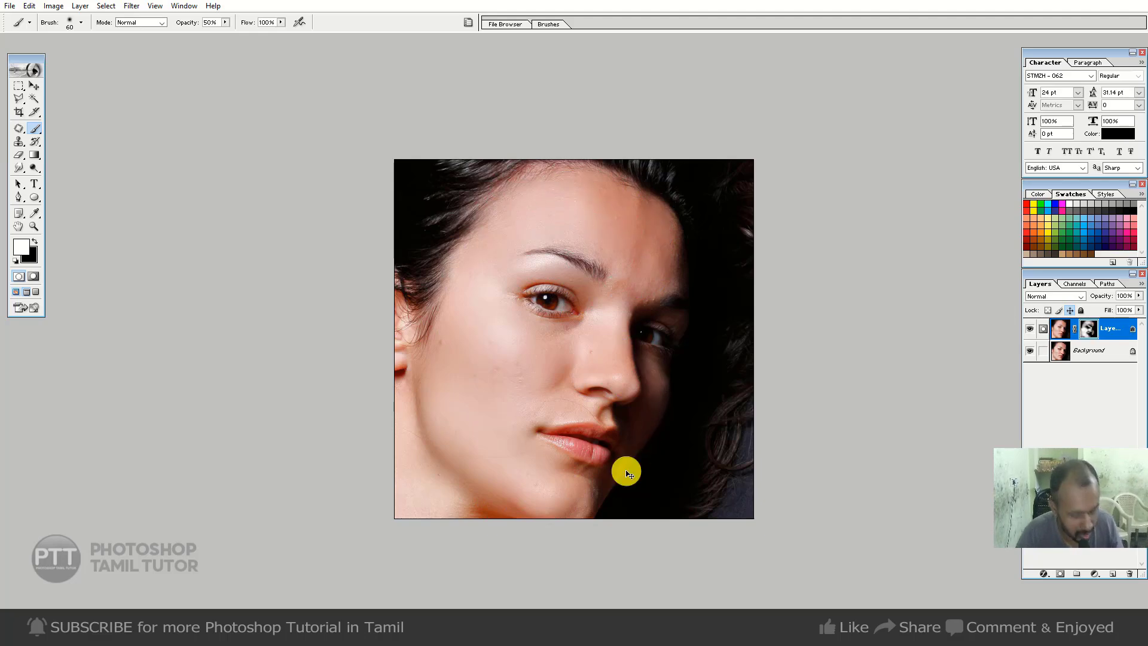
drag(629, 474, 483, 479)
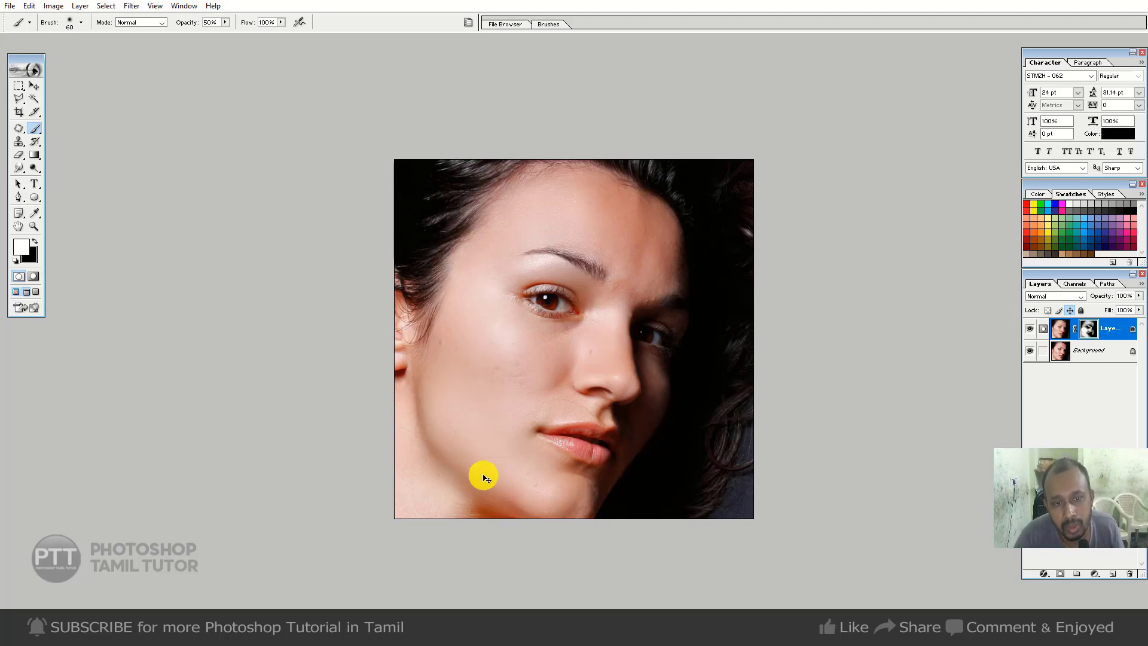
Close before1.jpg without saving the changes
key(ctrl+w)
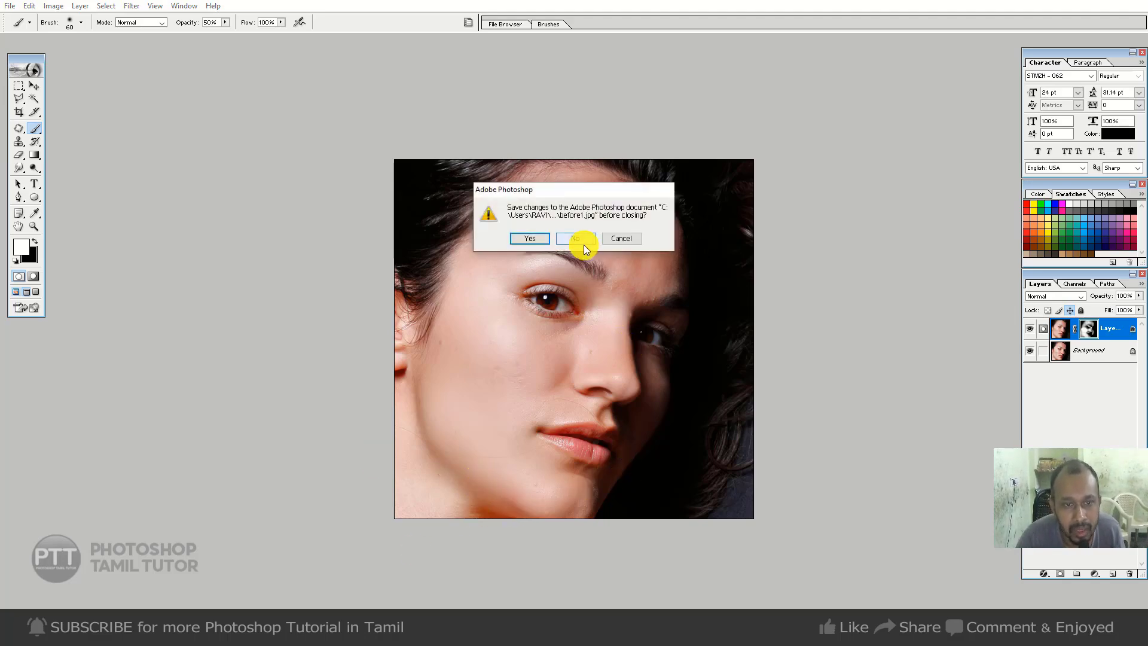
click(583, 246)
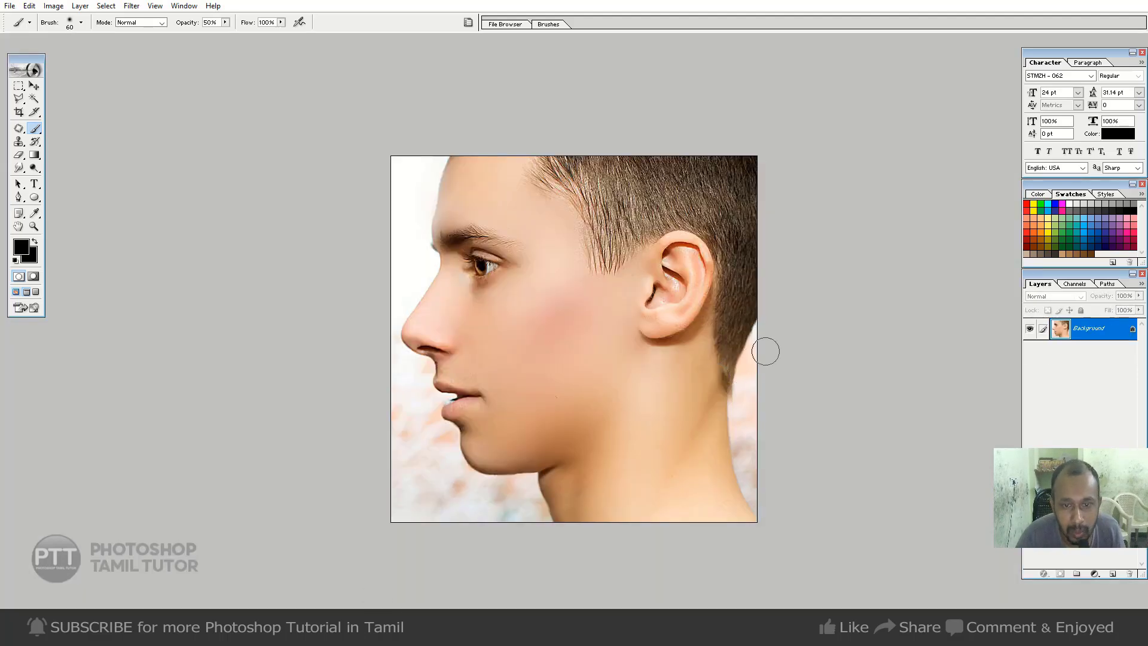
click(743, 336)
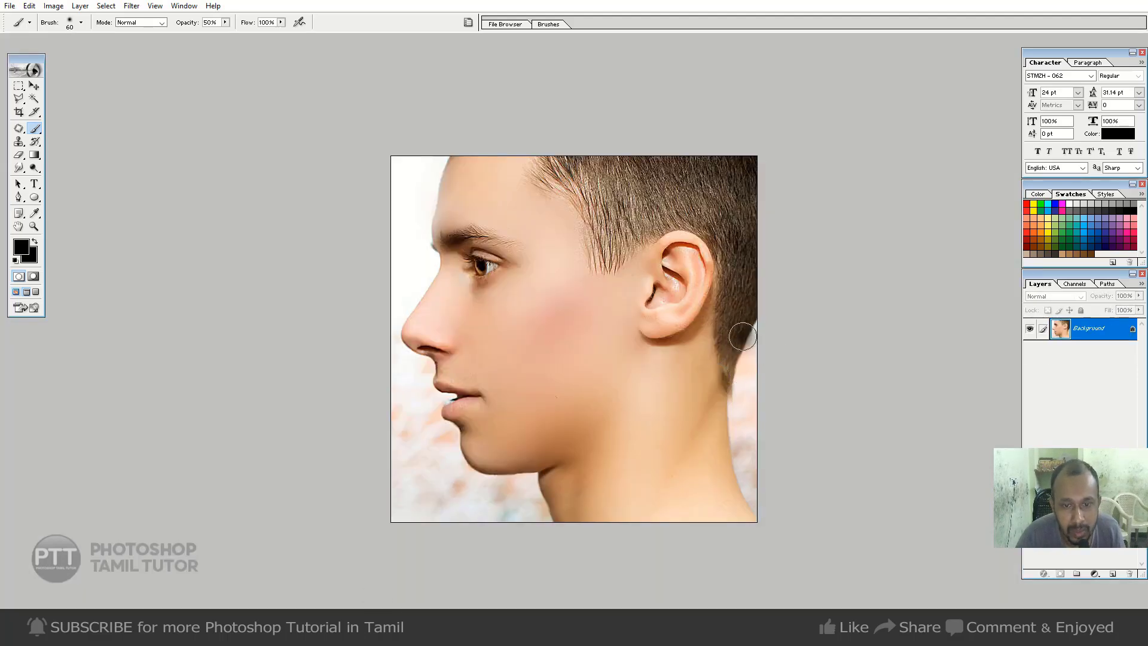
Open the portrait c6316e1c9a660c2d7f6f51eab7295993 from the Downloads folder in Photoshop, show it full screen and duplicate its Background layer
key(alt+Tab)
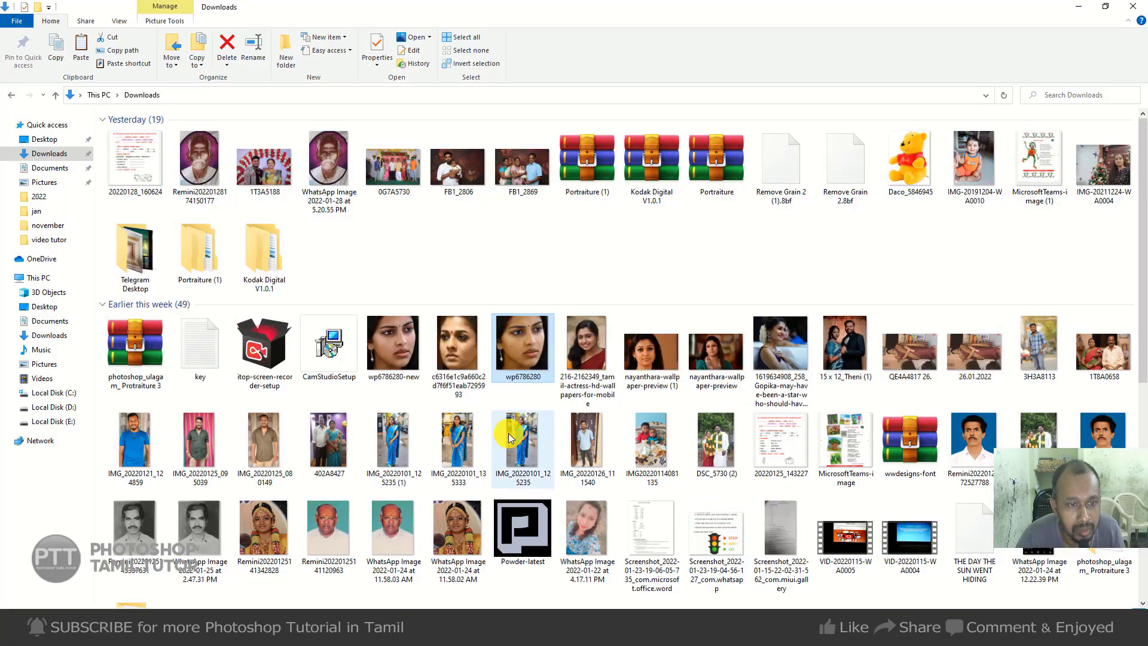
click(586, 367)
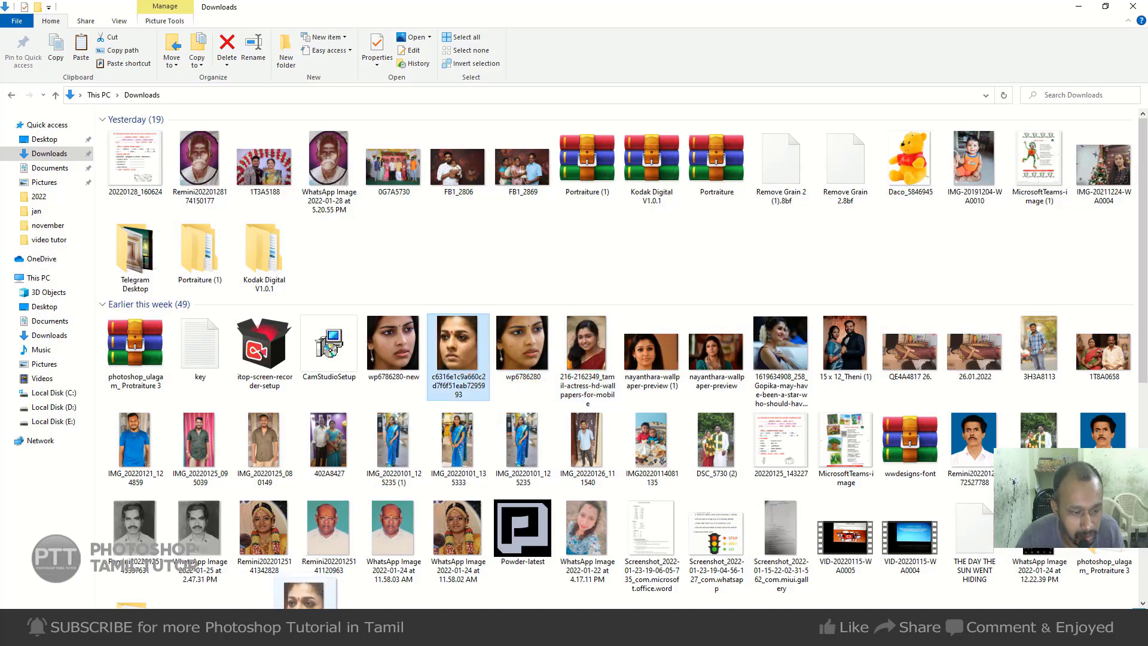
click(332, 608)
drag(331, 607, 653, 120)
key(v)
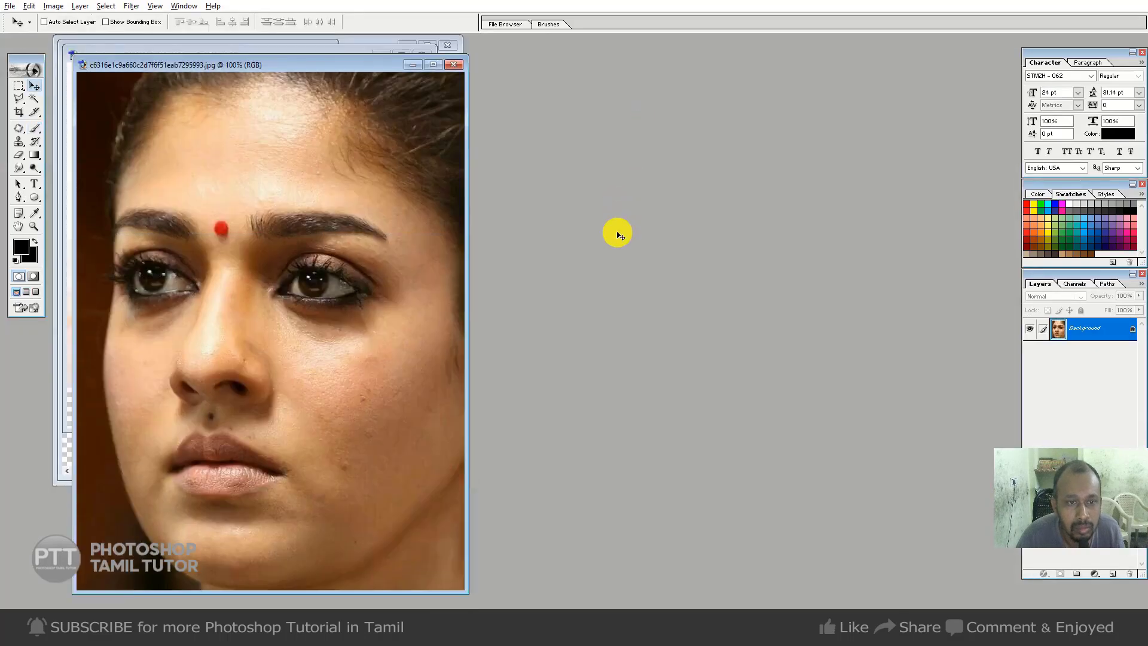
key(f)
key(ctrl+j)
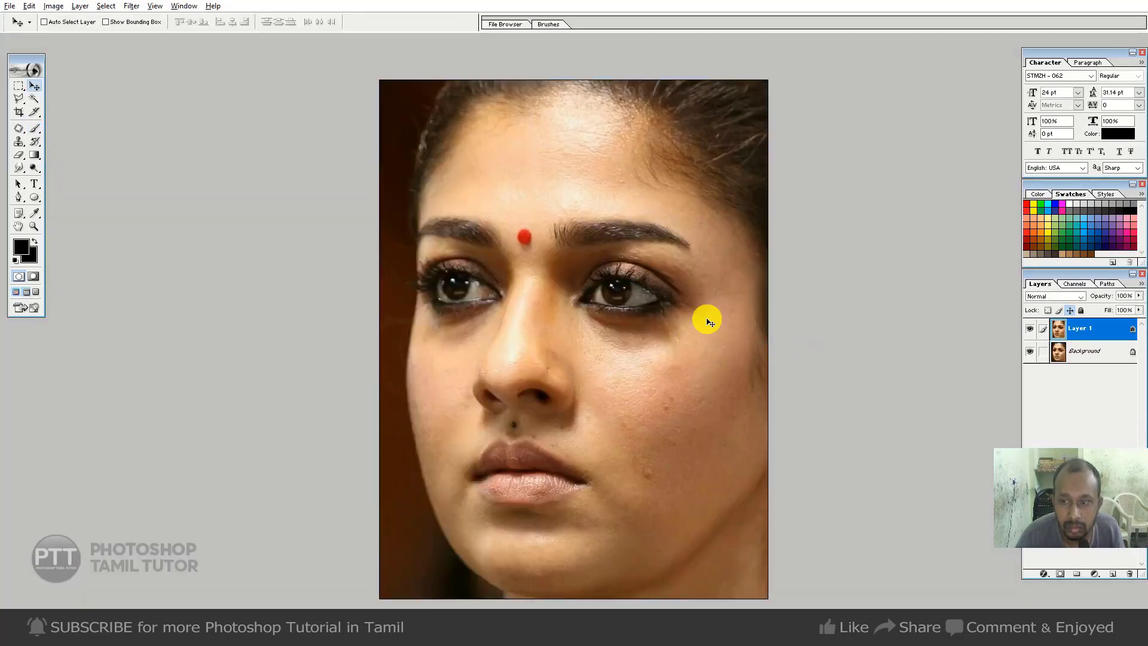
Apply the skin-smoothing filter to Layer 1, and hide and show the layer to compare the face with the original
click(132, 6)
key(Escape)
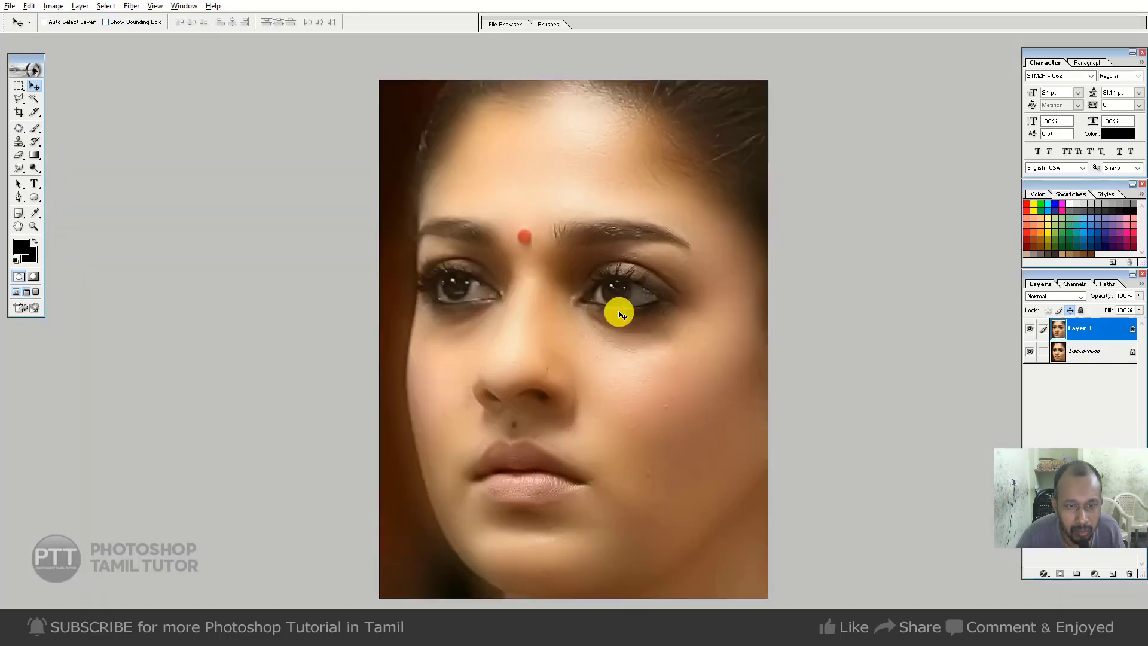
click(1029, 333)
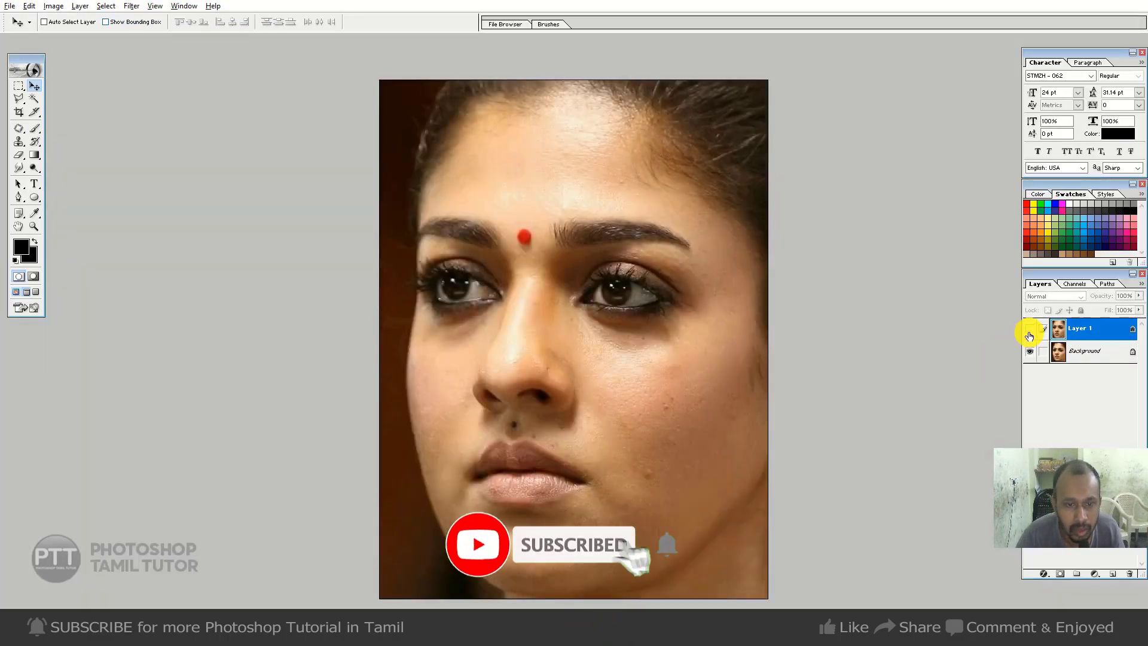
click(1029, 334)
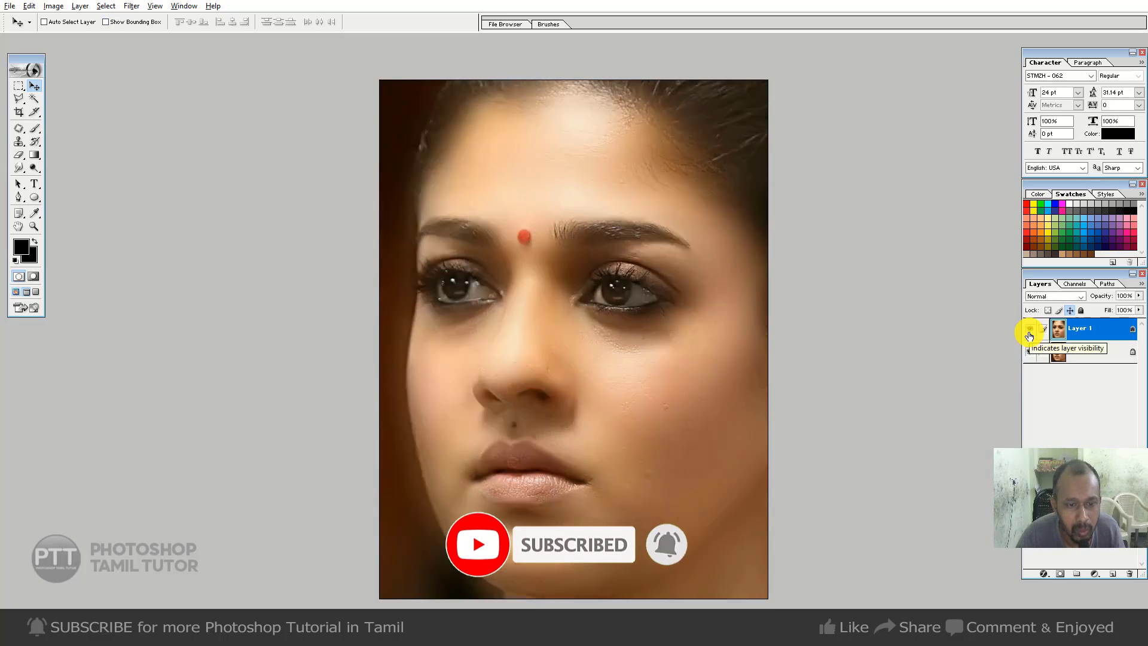